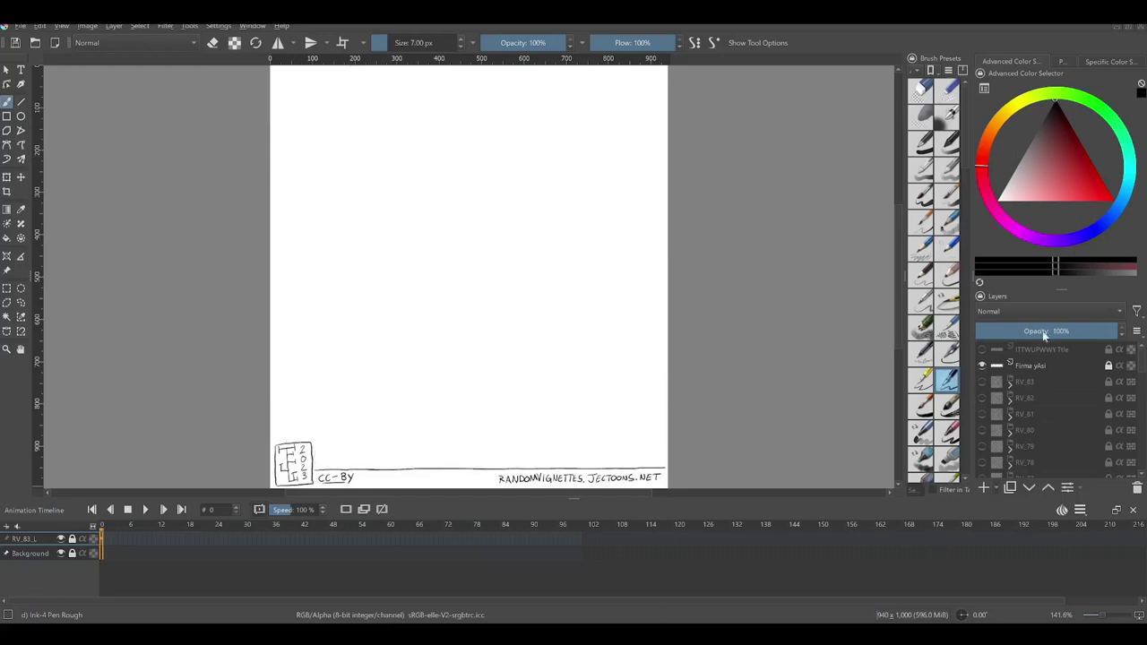
Step: Commit the group name RV_84 and add a child paint layer named RV_85
key(Return)
key(Insert)
text(RV_85)
key(Return)
Step: Choose a soft pencil in pink and sketch the Public Domain pedestal with its lettering
click(921, 249)
click(1038, 179)
drag(372, 304, 598, 306)
drag(363, 436, 599, 436)
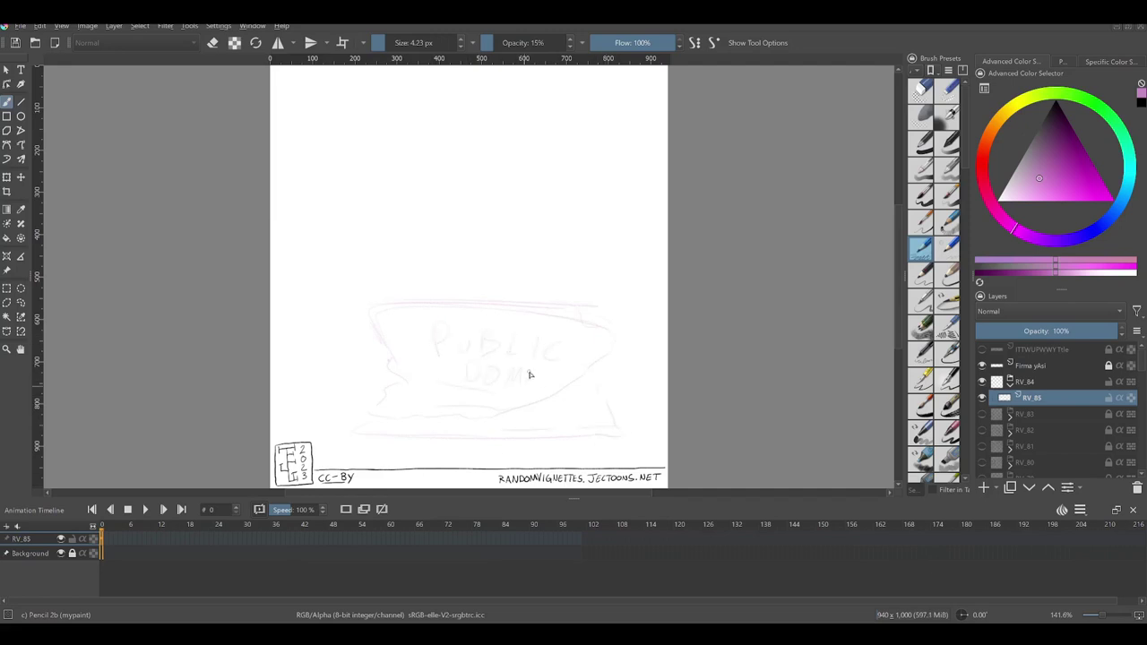
Step: Sketch the speech bubble text and its outline in faint pink
scroll(502, 385, up, 2)
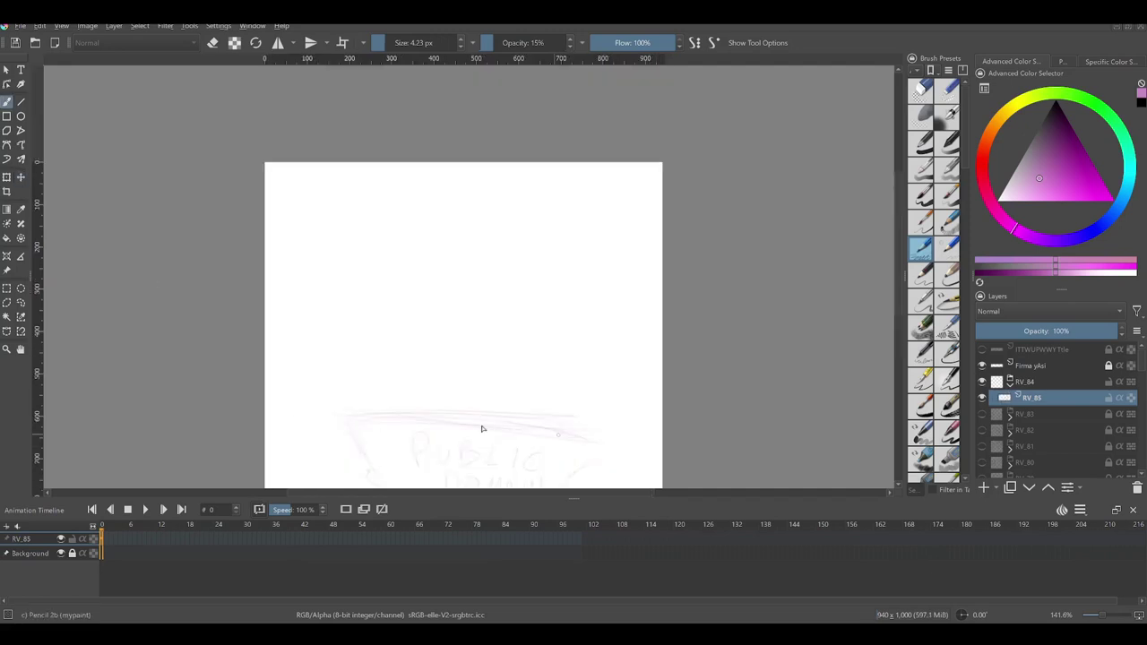
mouse_move(696, 417)
mouse_down()
mouse_move(788, 371)
mouse_move(622, 368)
mouse_up()
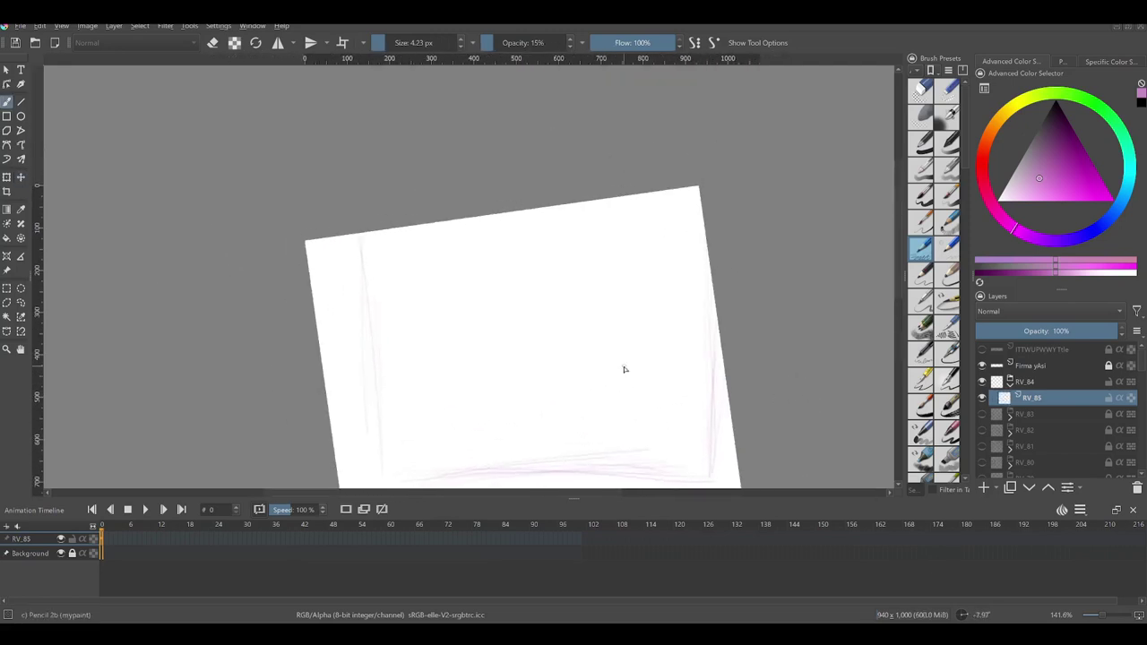
scroll(538, 403, down, 2)
scroll(654, 435, up, 3)
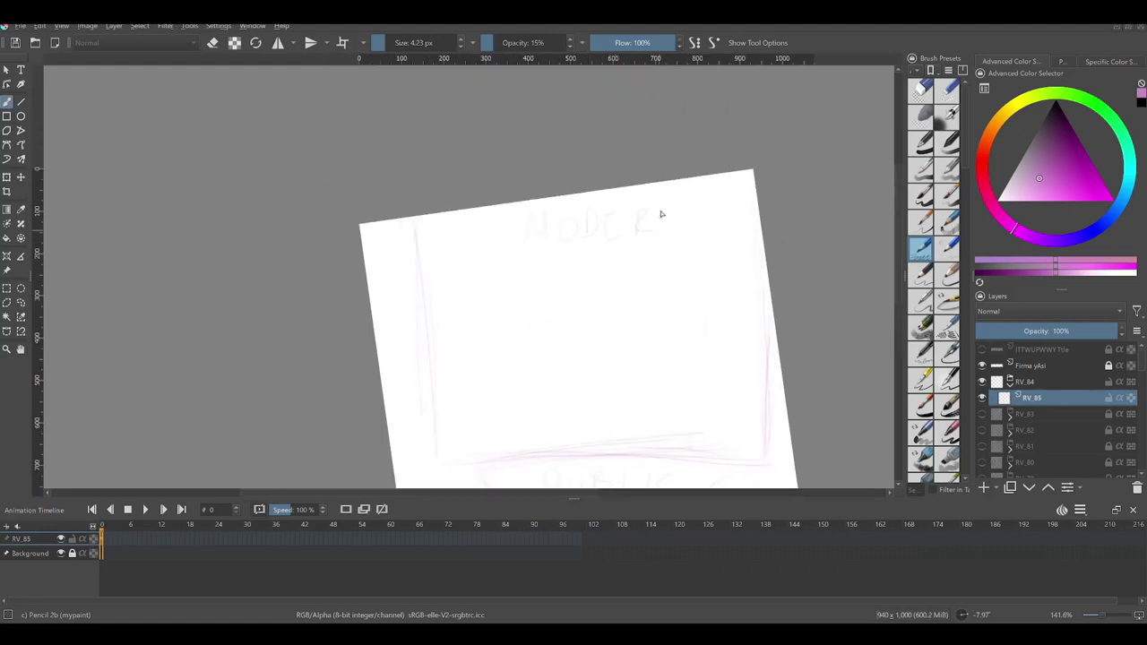
scroll(388, 371, down, 2)
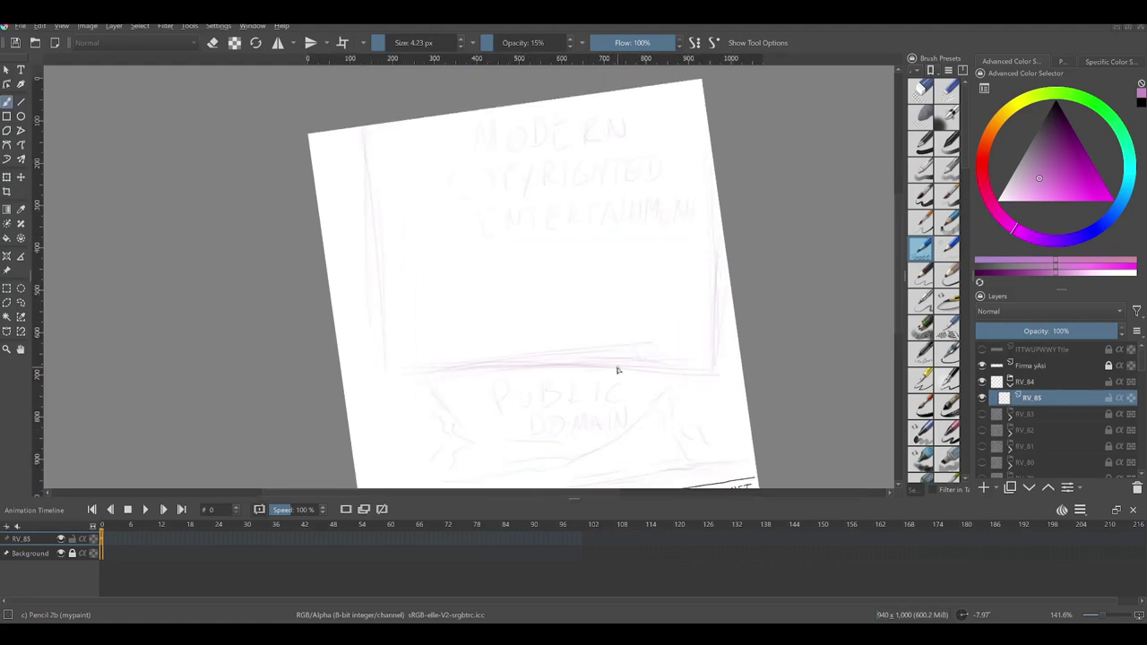
scroll(482, 281, down, 2)
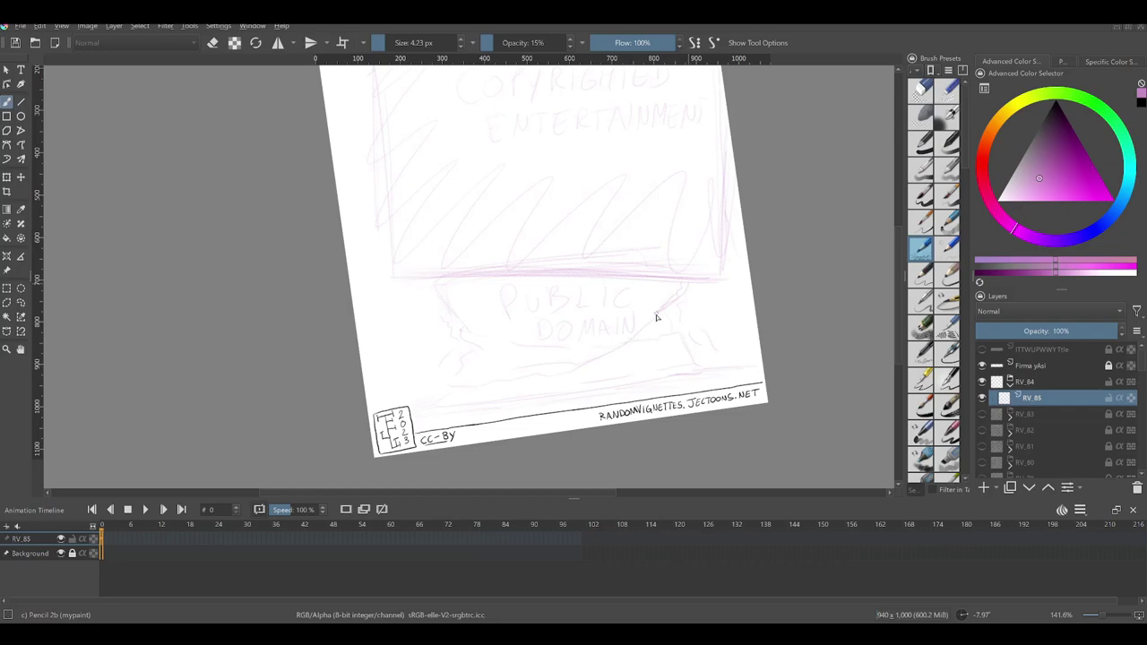
scroll(674, 467, down, 2)
scroll(498, 407, up, 3)
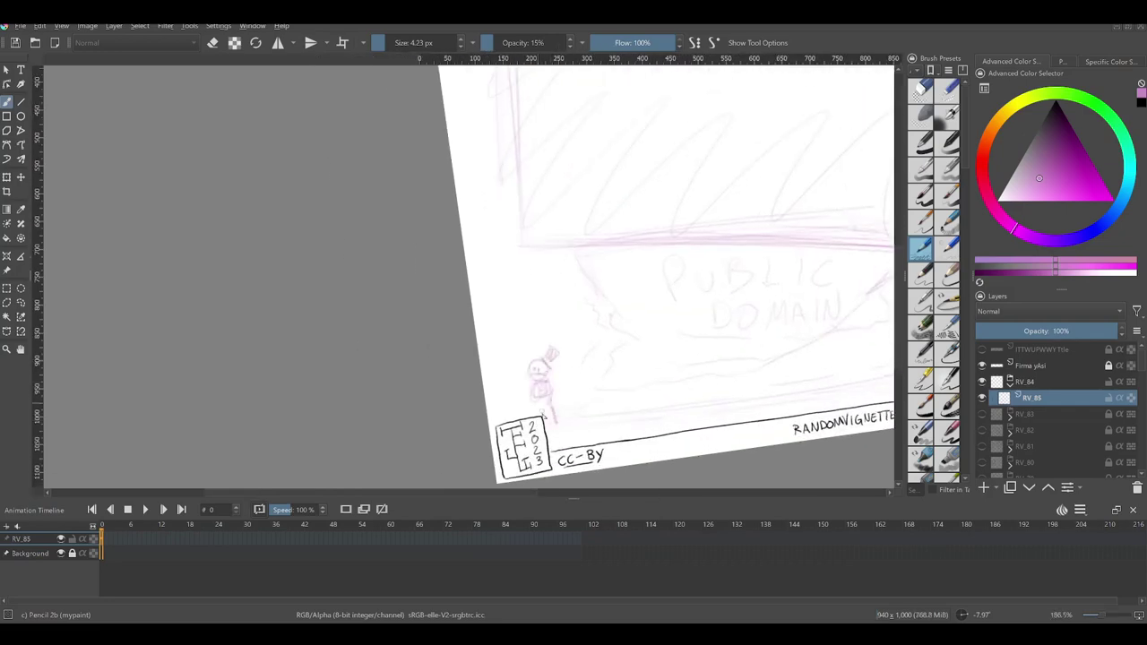
key(5)
drag(529, 270, 575, 294)
drag(635, 336, 495, 402)
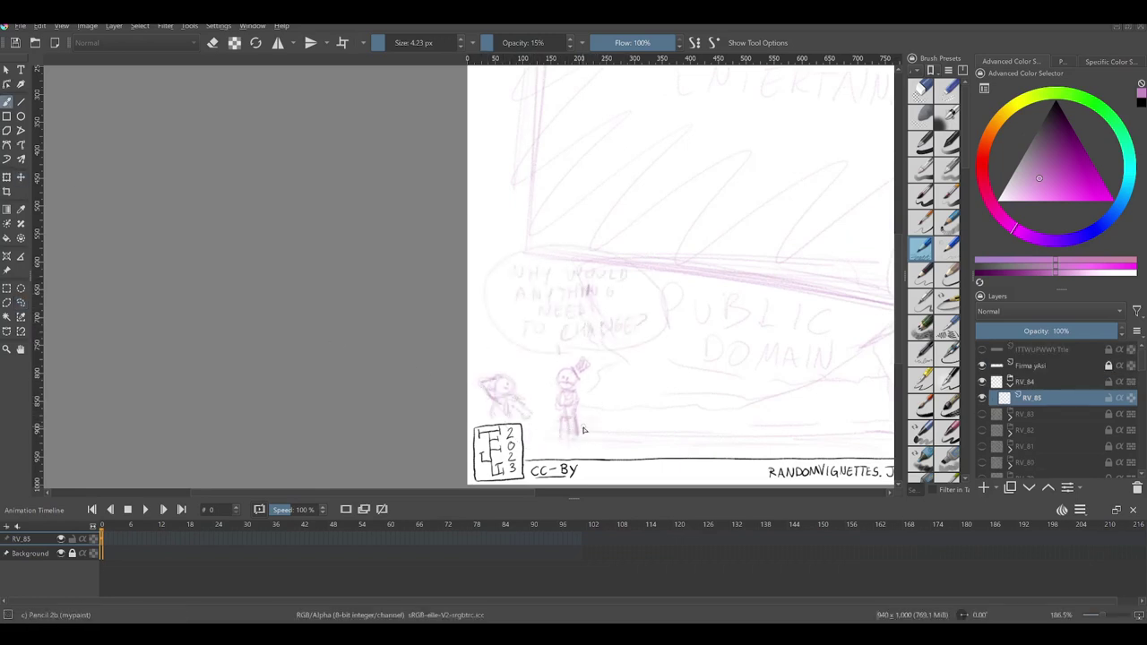
Step: Add a new paint layer above the pink sketch
scroll(583, 429, down, 1)
scroll(708, 429, down, 2)
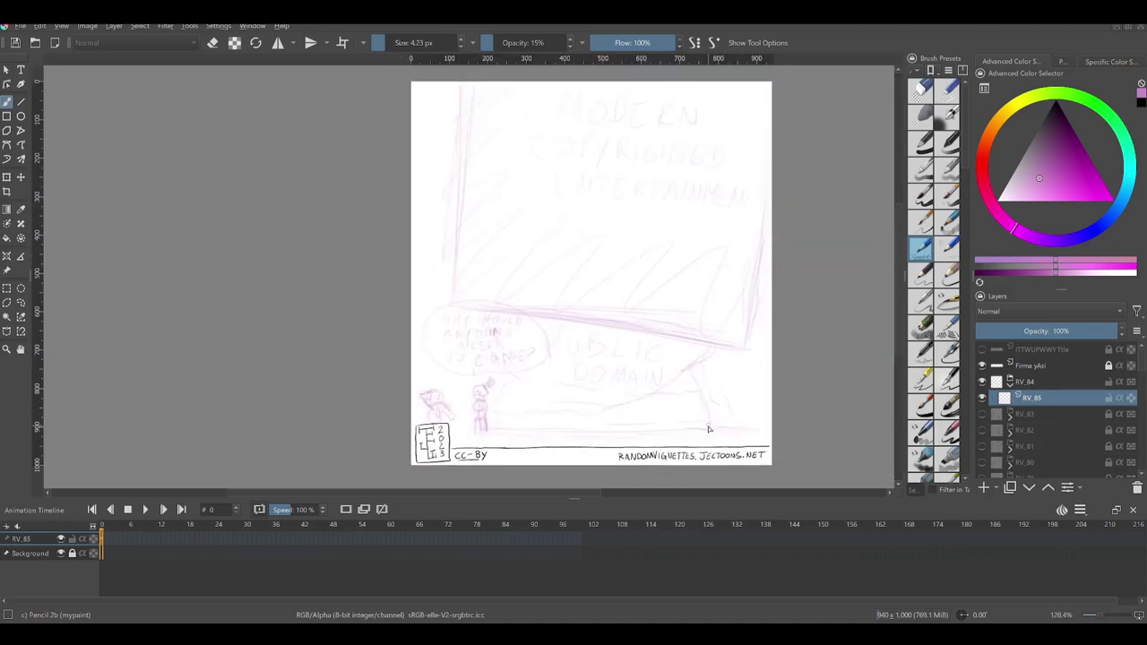
click(1009, 487)
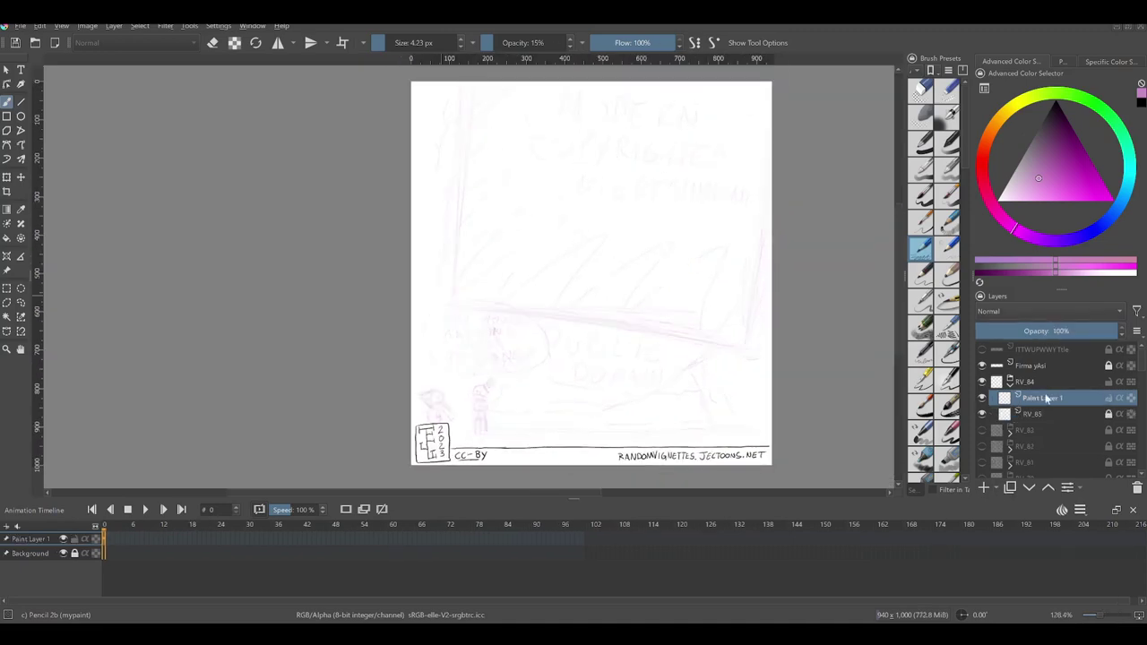
text(RV_84_R2)
Step: Name the layer RV_84_R2, switch to blue, and draw the top-hat figure with legs
key(Return)
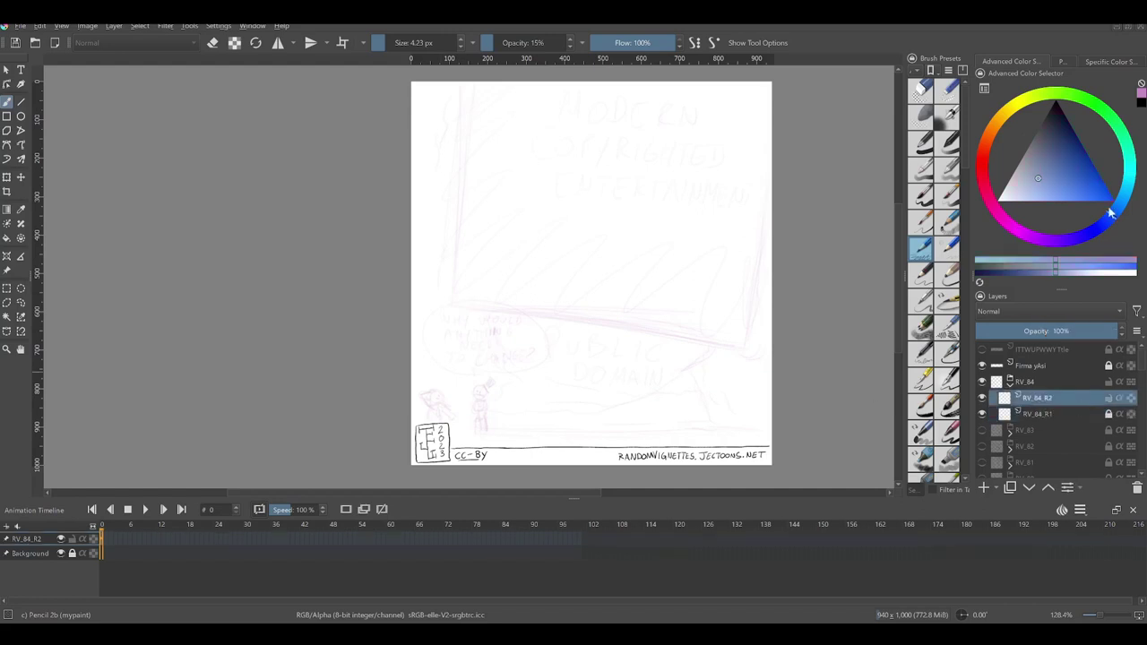
click(947, 224)
scroll(566, 331, up, 3)
mouse_move(565, 331)
mouse_down()
mouse_move(586, 269)
mouse_move(555, 318)
mouse_move(542, 416)
mouse_move(564, 448)
mouse_up()
drag(569, 394, 582, 452)
scroll(577, 448, down, 2)
Step: Letter the bubble text 'WHY WOULD … CHANGE?' in blue
mouse_move(573, 246)
mouse_down()
mouse_move(627, 269)
mouse_move(685, 255)
mouse_up()
drag(545, 285, 609, 303)
drag(612, 285, 686, 301)
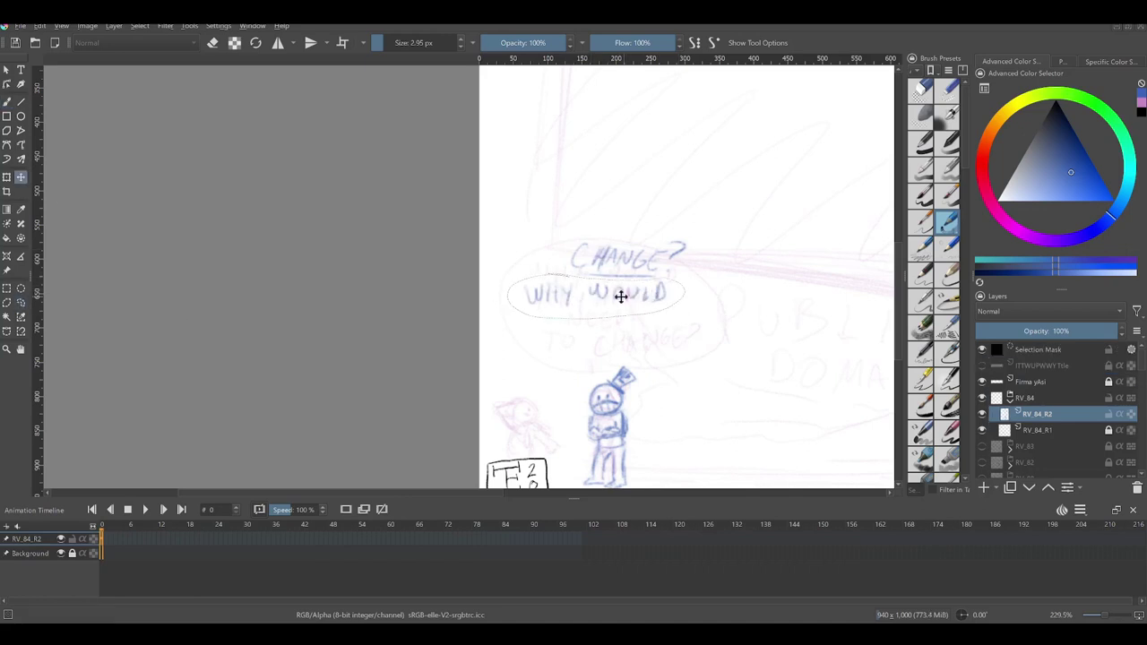
mouse_move(531, 330)
mouse_down()
mouse_move(588, 303)
mouse_move(709, 313)
mouse_move(695, 349)
mouse_up()
drag(545, 350, 670, 385)
scroll(894, 302, down, 2)
Step: Darken the middle figure's arms and draw the left figure with outstretched arm
drag(591, 318, 624, 349)
mouse_move(530, 305)
mouse_down()
mouse_move(514, 339)
mouse_move(548, 357)
mouse_move(577, 341)
mouse_up()
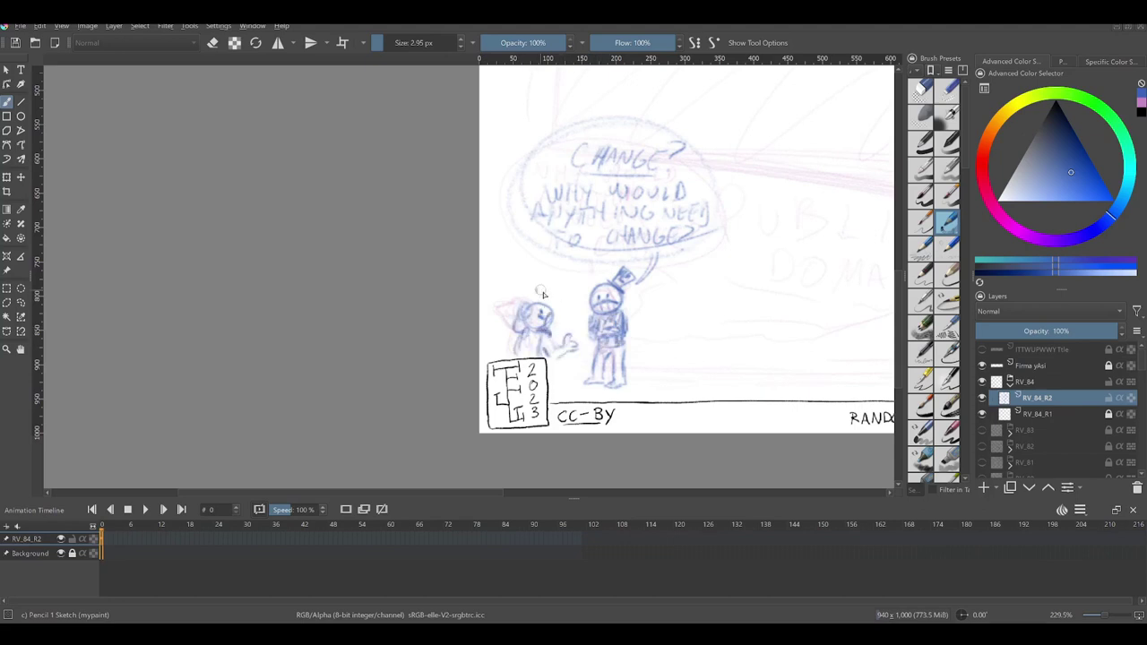
scroll(556, 387, down, 3)
Step: Draw the ground line and the pedestal's right slope in blue
drag(510, 435, 727, 434)
mouse_move(728, 348)
mouse_down()
mouse_move(597, 409)
mouse_move(632, 405)
mouse_up()
mouse_move(703, 376)
mouse_down()
mouse_move(708, 408)
mouse_move(728, 351)
mouse_move(667, 385)
mouse_up()
key(ctrl+z)
key(ctrl+z)
key(ctrl+z)
drag(618, 414, 714, 402)
Step: Draw the tilted book's left, bottom and right edges with straight lines
drag(510, 421, 573, 414)
mouse_move(541, 320)
mouse_down()
mouse_move(768, 365)
mouse_move(797, 170)
mouse_up()
drag(481, 81, 460, 313)
Step: Add cloth folds across the draped pedestal and strengthen the ground line
key(b)
mouse_move(679, 403)
mouse_down()
mouse_move(529, 419)
mouse_move(650, 403)
mouse_up()
drag(542, 393, 678, 385)
mouse_move(611, 355)
mouse_down()
mouse_move(669, 346)
mouse_move(646, 383)
mouse_up()
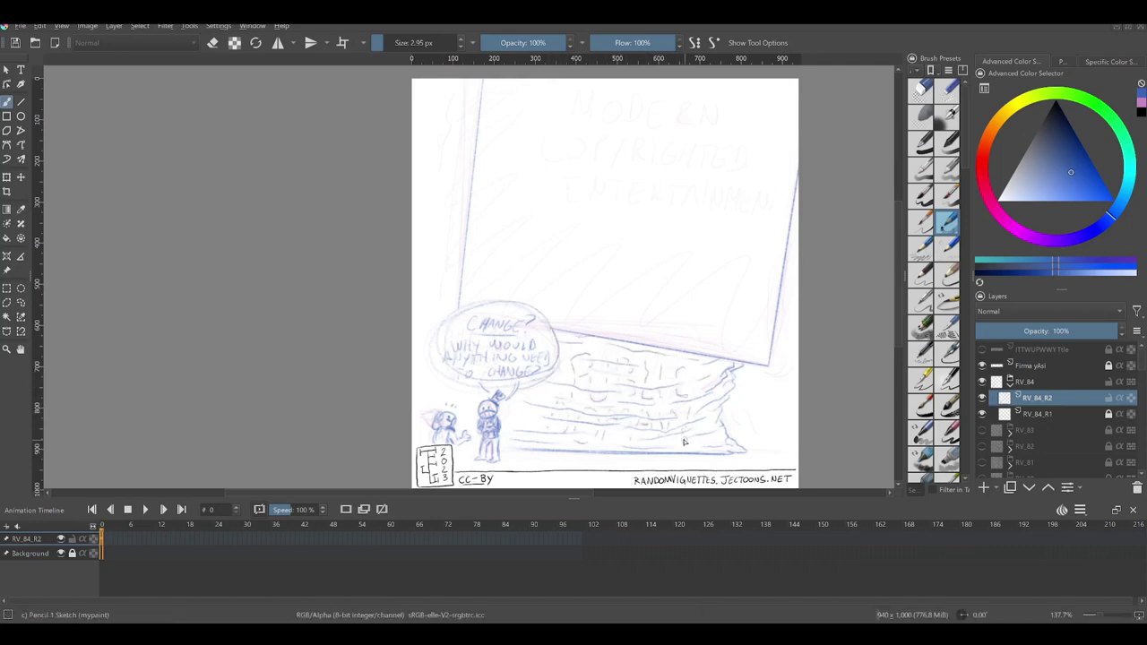
scroll(627, 429, down, 2)
scroll(600, 386, up, 2)
scroll(794, 427, down, 2)
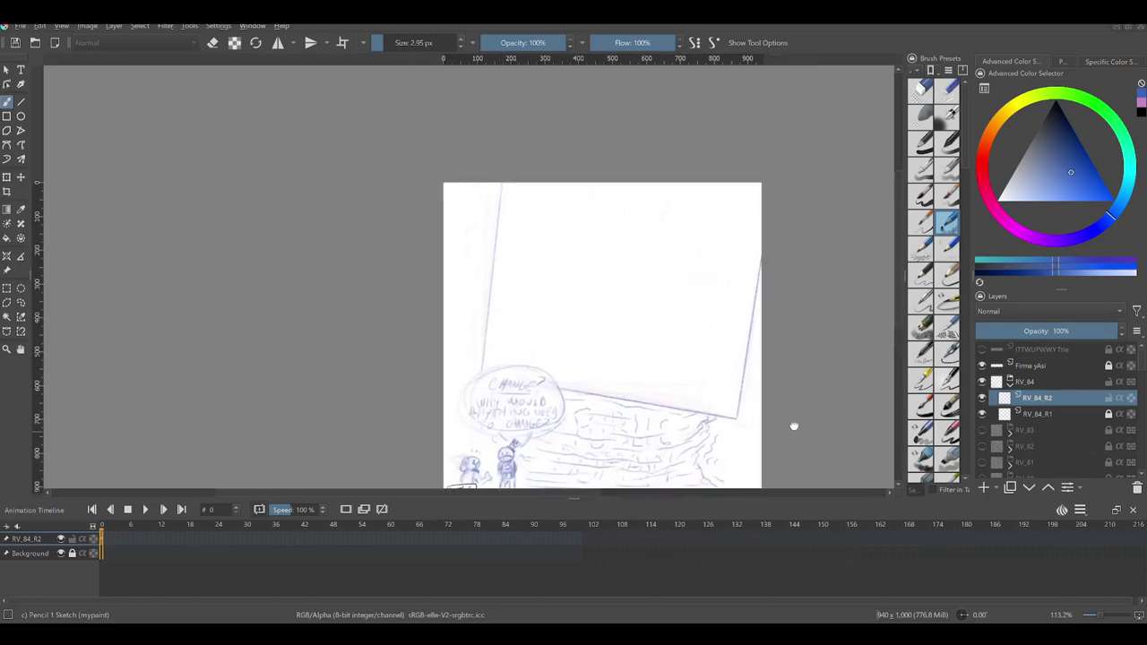
drag(513, 439, 665, 447)
Step: Draw a wavy left page edge and shade the book cover in soft blue
key(bracketleft)
drag(484, 224, 470, 309)
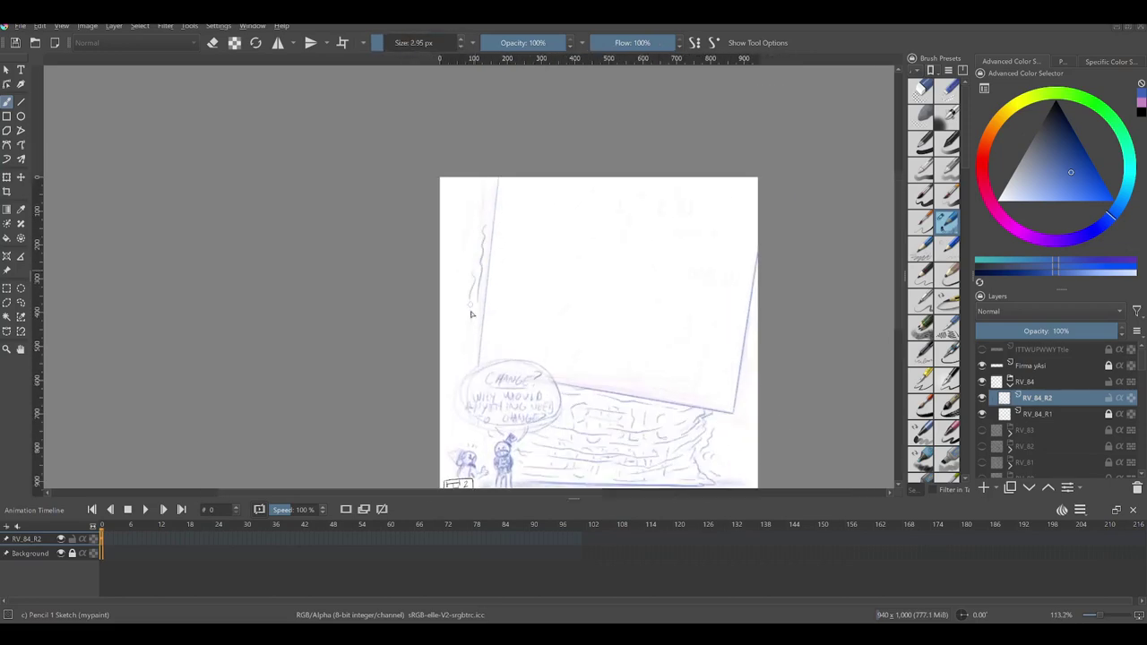
key(bracketright)
key(bracketright)
key(bracketright)
drag(564, 177, 538, 231)
mouse_move(567, 352)
mouse_down()
mouse_move(591, 233)
mouse_move(670, 215)
mouse_move(552, 353)
mouse_move(659, 338)
mouse_up()
Step: Place the MODERN COPYRIGHT LAW & ENTERTAINMENT title on the book, tilted to match the cover
key(t)
click(587, 210)
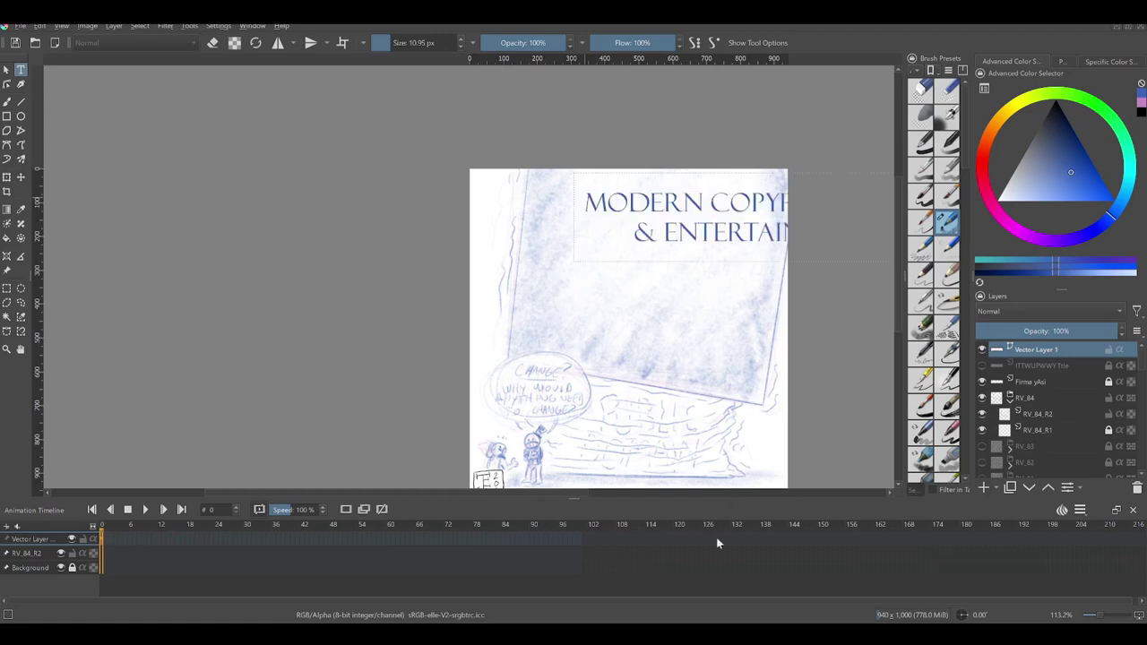
drag(789, 268, 681, 382)
key(Return)
Step: Return to the blue sketch layer and add a new ink layer named RV_84_L above it
drag(1035, 349, 1039, 398)
click(1036, 414)
scroll(788, 433, down, 1)
key(b)
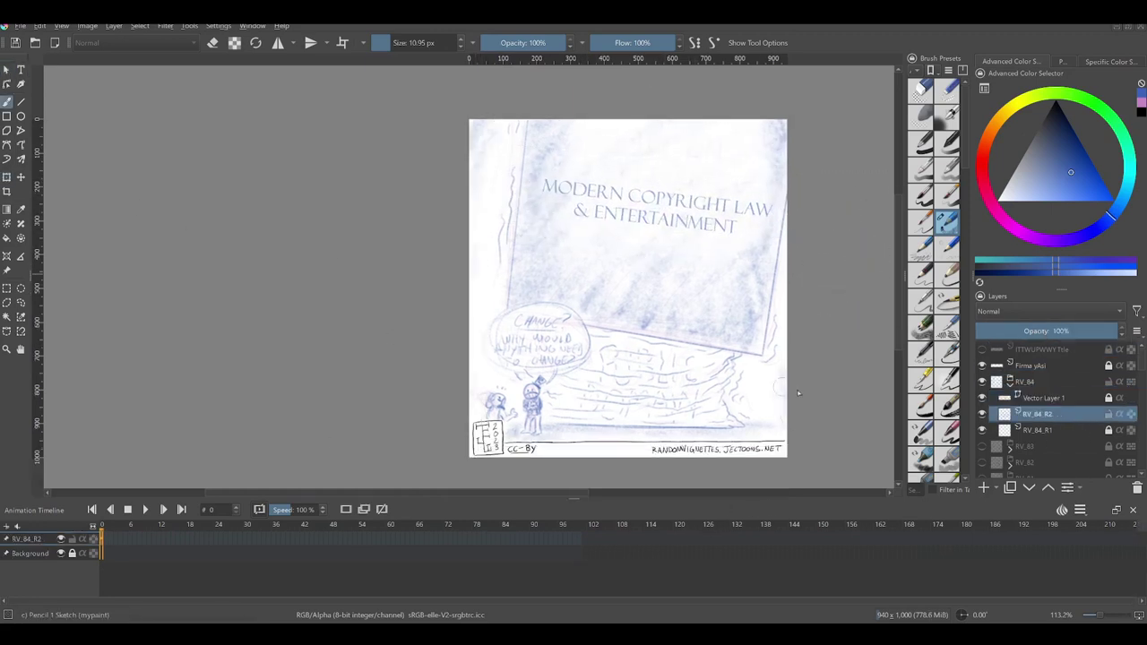
key(Insert)
double_click(1054, 398)
text(RV_8)
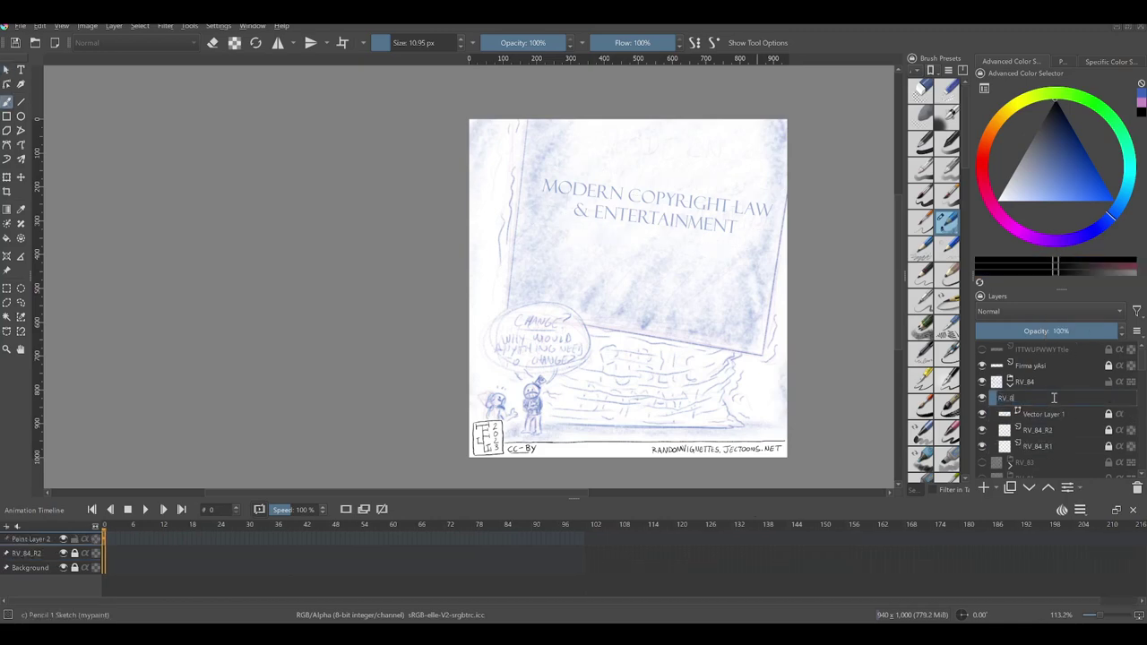
text(4_L)
key(Return)
click(946, 380)
Step: Ink the book's left, right and bottom edges in black on RV_84_L
click(1072, 412)
click(1039, 398)
scroll(537, 305, up, 1)
drag(532, 143, 507, 371)
drag(846, 244, 813, 430)
drag(508, 371, 817, 432)
Step: Ink the bubble lettering 'WHY WOULD ANYTHING NEED TO CHANGE?'
scroll(484, 484, up, 3)
drag(591, 204, 584, 235)
mouse_move(624, 202)
mouse_down()
mouse_move(630, 238)
mouse_move(722, 241)
mouse_up()
mouse_move(518, 260)
mouse_down()
mouse_move(690, 288)
mouse_move(529, 327)
mouse_move(651, 318)
mouse_move(704, 300)
mouse_move(763, 326)
mouse_up()
drag(548, 342, 591, 364)
drag(648, 337, 758, 360)
Step: Ink the speech bubble outline and close it with its tail
scroll(788, 348, down, 2)
mouse_move(578, 309)
mouse_down()
mouse_move(734, 300)
mouse_move(619, 399)
mouse_up()
drag(735, 303, 695, 414)
drag(618, 399, 689, 394)
Step: With a thinner pen, ink the man's top hat, grinning head and a question mark
scroll(734, 354, up, 2)
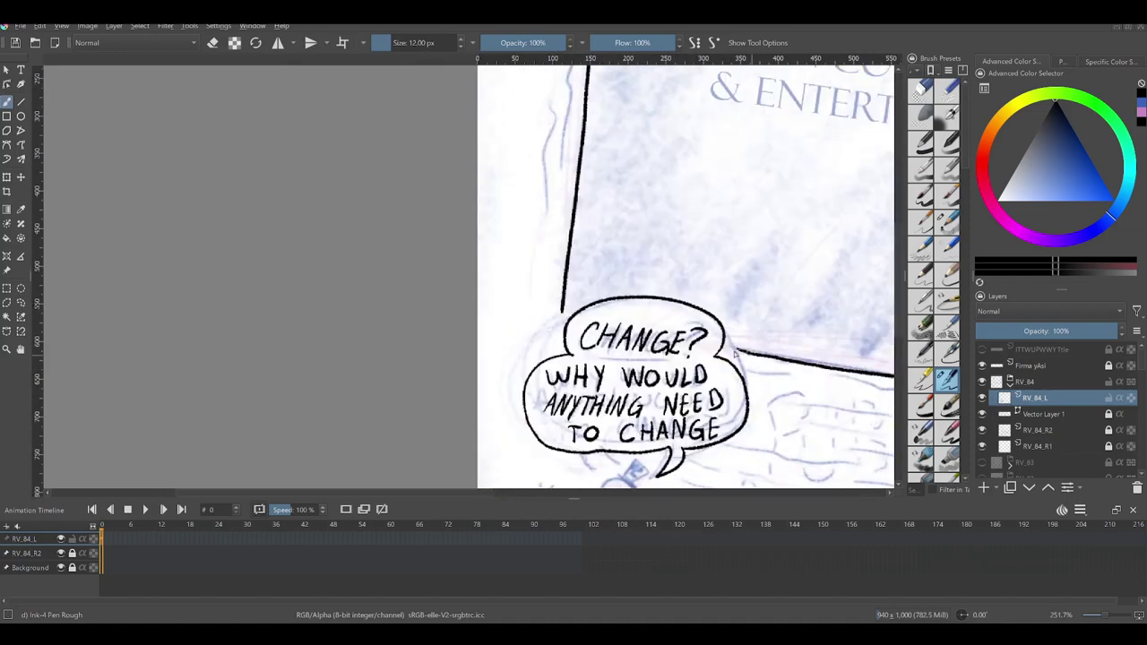
scroll(734, 352, down, 3)
key(bracketleft)
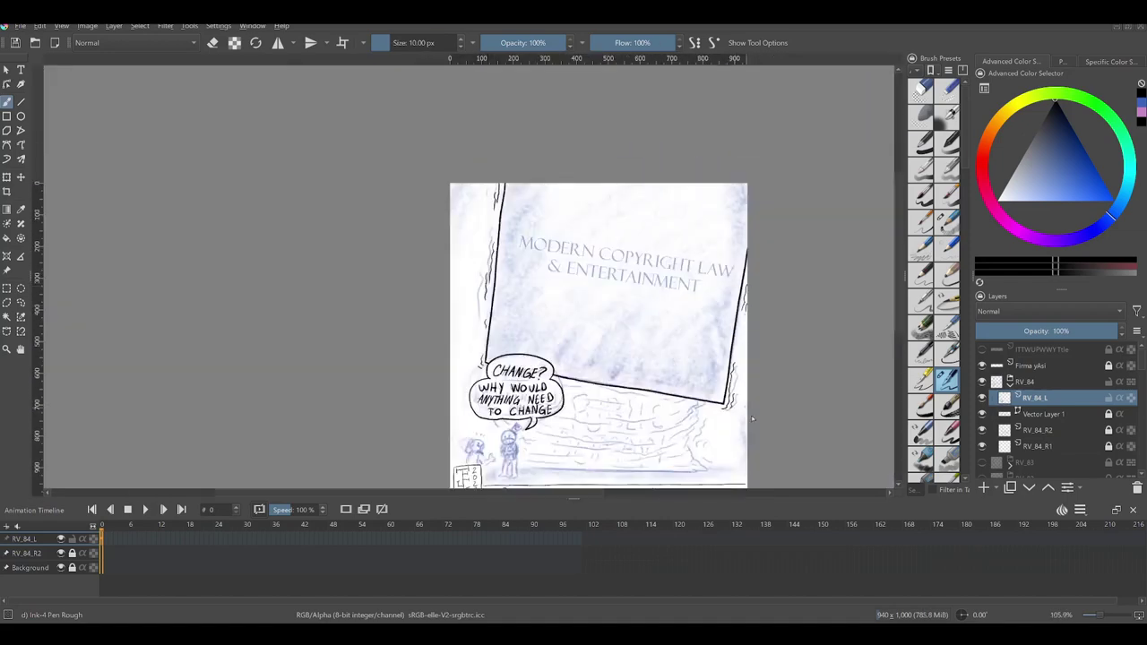
scroll(516, 466, up, 5)
mouse_move(506, 294)
mouse_down()
mouse_move(540, 262)
mouse_move(498, 280)
mouse_move(529, 321)
mouse_up()
mouse_move(449, 292)
mouse_down()
mouse_move(455, 306)
mouse_move(523, 323)
mouse_up()
Step: Ink the man's crossed-arm body, hatched jacket and both legs
scroll(551, 367, down, 2)
mouse_move(533, 282)
mouse_down()
mouse_move(502, 331)
mouse_move(542, 334)
mouse_move(537, 304)
mouse_move(548, 299)
mouse_up()
mouse_move(500, 315)
mouse_down()
mouse_move(537, 325)
mouse_move(555, 347)
mouse_up()
scroll(551, 350, down, 1)
drag(574, 283, 566, 363)
mouse_move(502, 296)
mouse_down()
mouse_move(498, 371)
mouse_move(548, 358)
mouse_move(534, 362)
mouse_move(573, 369)
mouse_up()
Step: Ink the small character's face
scroll(537, 359, down, 3)
scroll(538, 358, up, 3)
scroll(587, 279, down, 1)
drag(573, 274, 597, 303)
Step: Ink cracks at the pedestal wall corner and extend the ground line right
scroll(587, 279, down, 1)
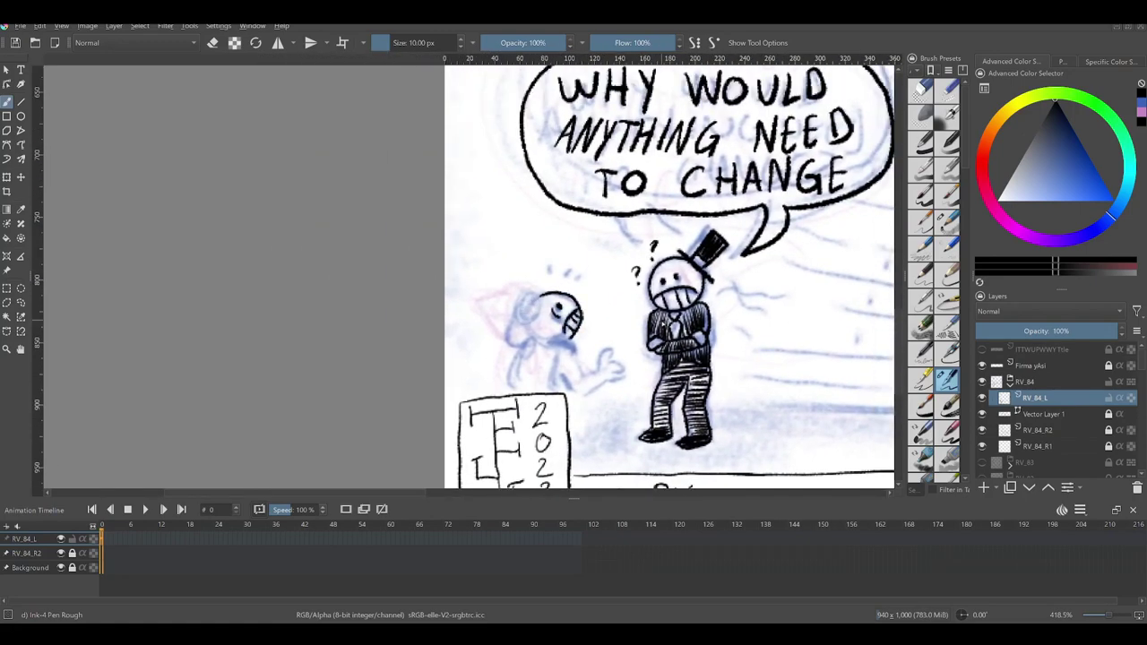
scroll(587, 279, down, 2)
mouse_move(811, 240)
mouse_down()
mouse_move(747, 276)
mouse_move(778, 272)
mouse_move(794, 292)
mouse_up()
mouse_move(806, 278)
mouse_down()
mouse_move(748, 319)
mouse_move(767, 328)
mouse_up()
scroll(717, 389, down, 1)
drag(717, 389, 817, 385)
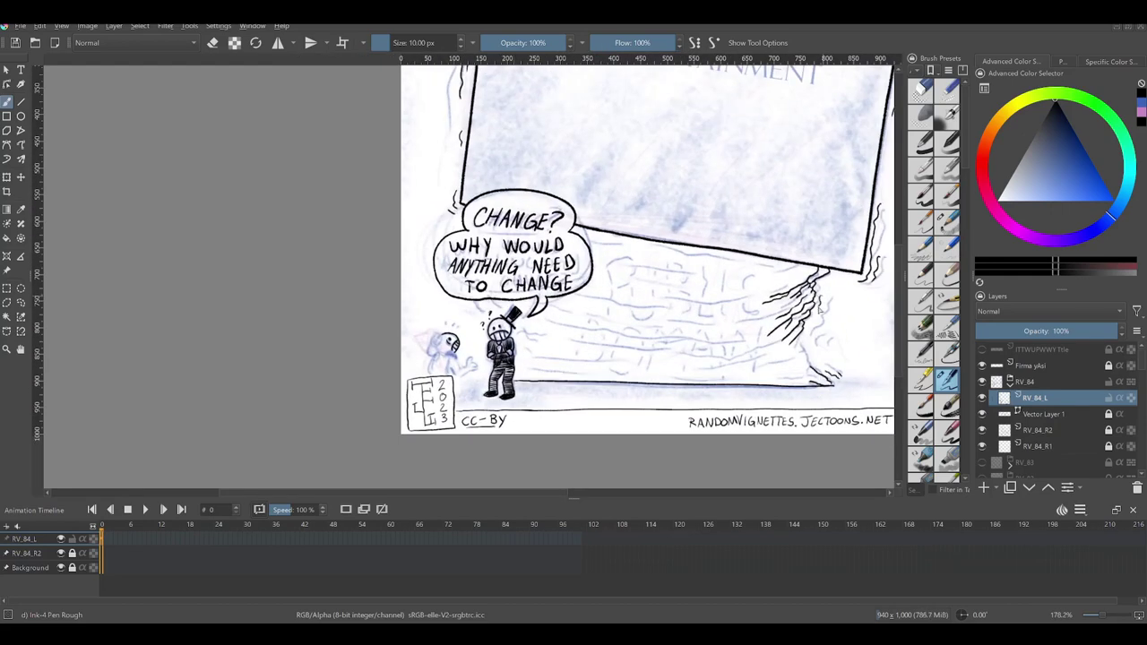
Step: Ink the small character's head, body and arm, plus motion lines by its feet
scroll(358, 394, up, 3)
drag(502, 273, 484, 322)
drag(489, 314, 489, 351)
drag(538, 309, 524, 349)
drag(542, 340, 569, 323)
drag(484, 340, 520, 356)
key(ctrl+z)
drag(488, 314, 501, 363)
mouse_move(519, 332)
mouse_down()
mouse_move(560, 394)
mouse_move(645, 390)
mouse_up()
scroll(515, 359, down, 2)
Step: Hatch the ground under the characters, reinforce the wall crack and extend the ground strokes
drag(556, 367, 600, 376)
scroll(600, 377, down, 3)
drag(662, 324, 681, 351)
scroll(674, 342, down, 2)
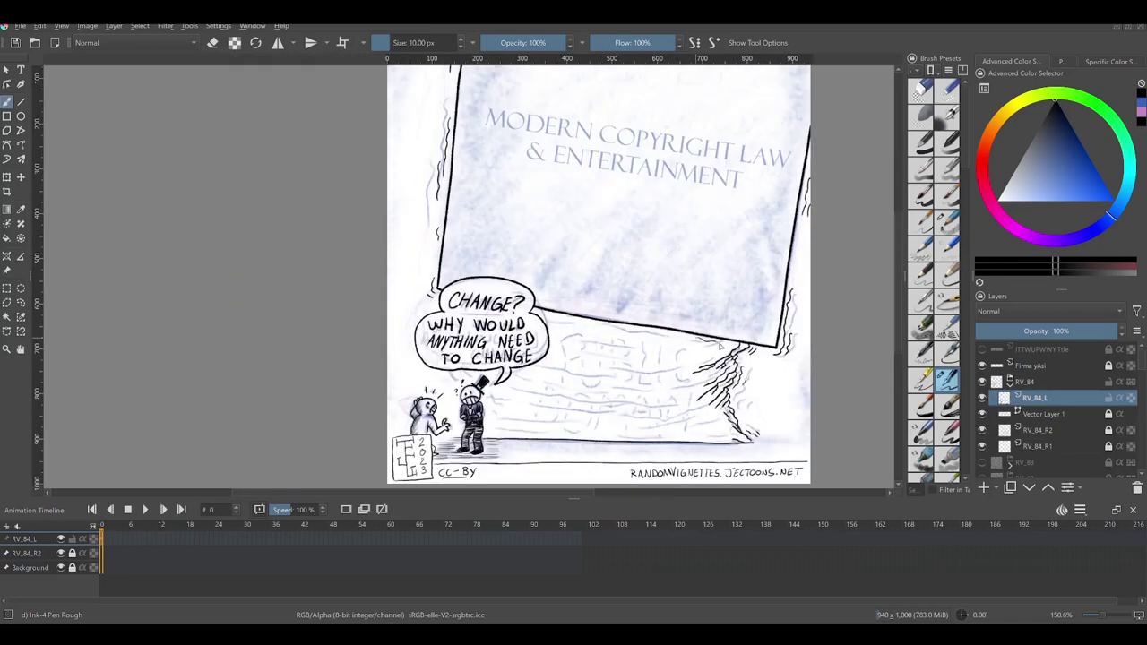
mouse_move(497, 450)
mouse_down()
mouse_move(788, 441)
mouse_move(634, 447)
mouse_up()
scroll(634, 447, up, 2)
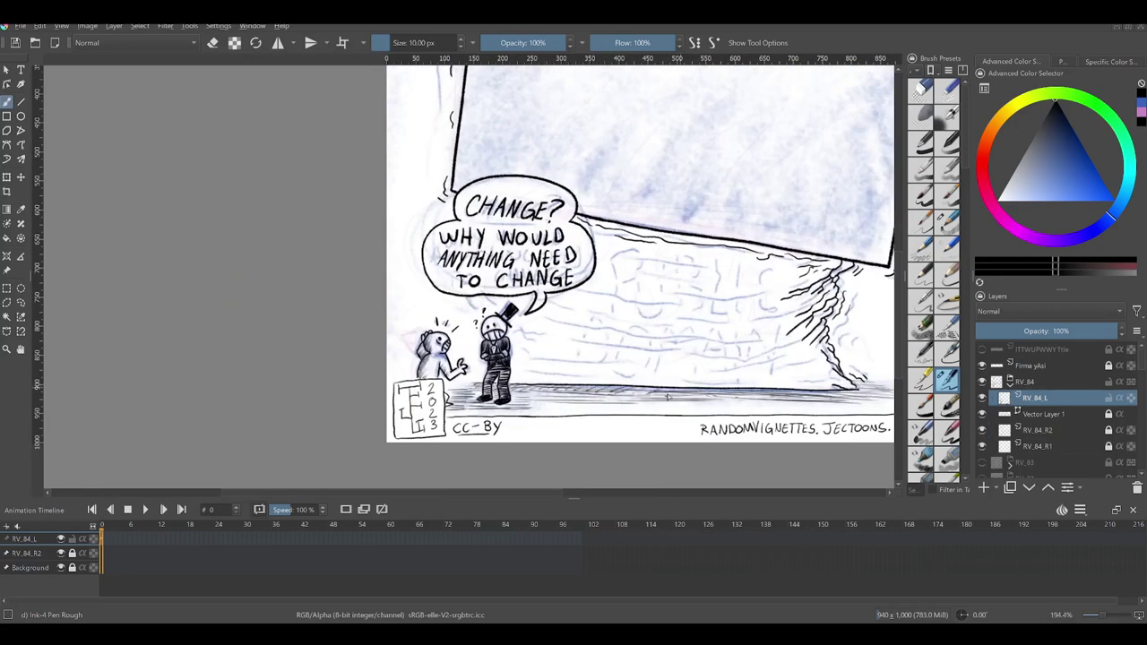
drag(663, 393, 753, 392)
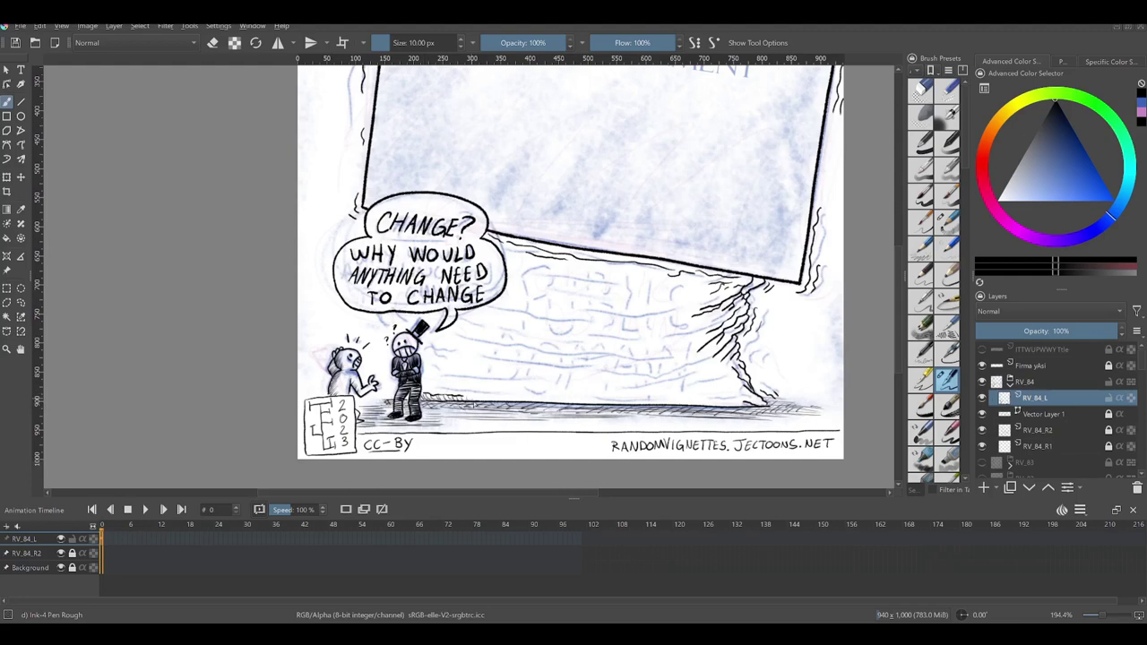
scroll(535, 405, down, 2)
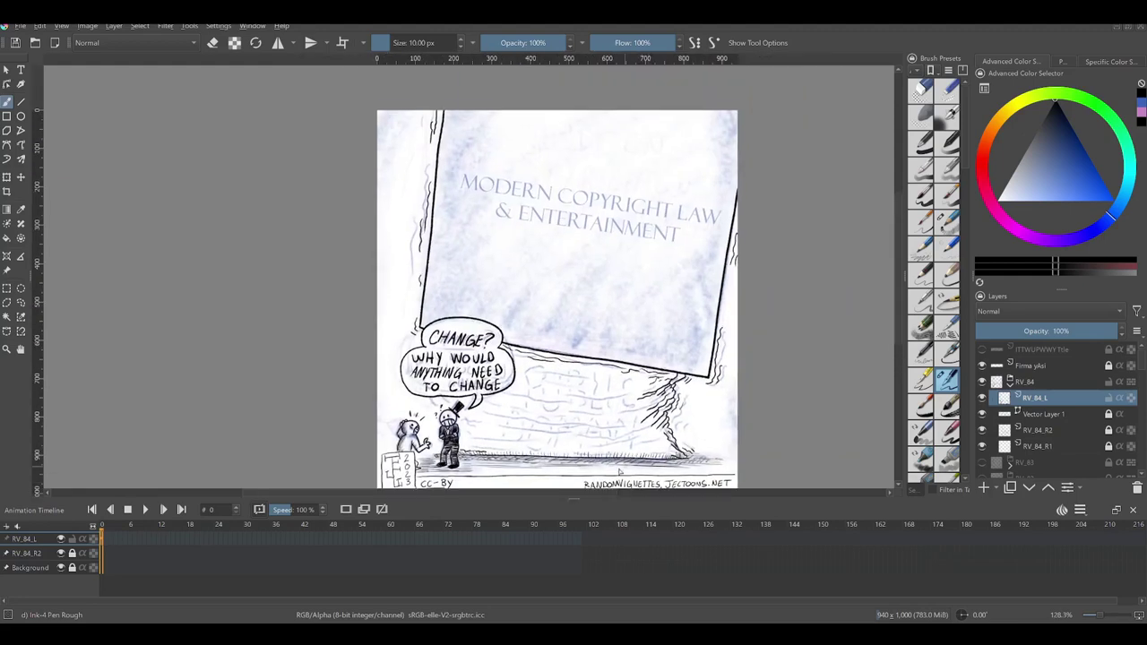
Step: Hatch the pedestal wall beneath the book down to its base
drag(457, 457, 602, 458)
drag(505, 458, 692, 459)
mouse_move(543, 369)
mouse_down()
mouse_move(618, 375)
mouse_move(563, 390)
mouse_up()
drag(570, 394, 507, 403)
drag(654, 392, 461, 439)
mouse_move(645, 432)
mouse_down()
mouse_move(568, 452)
mouse_move(461, 450)
mouse_up()
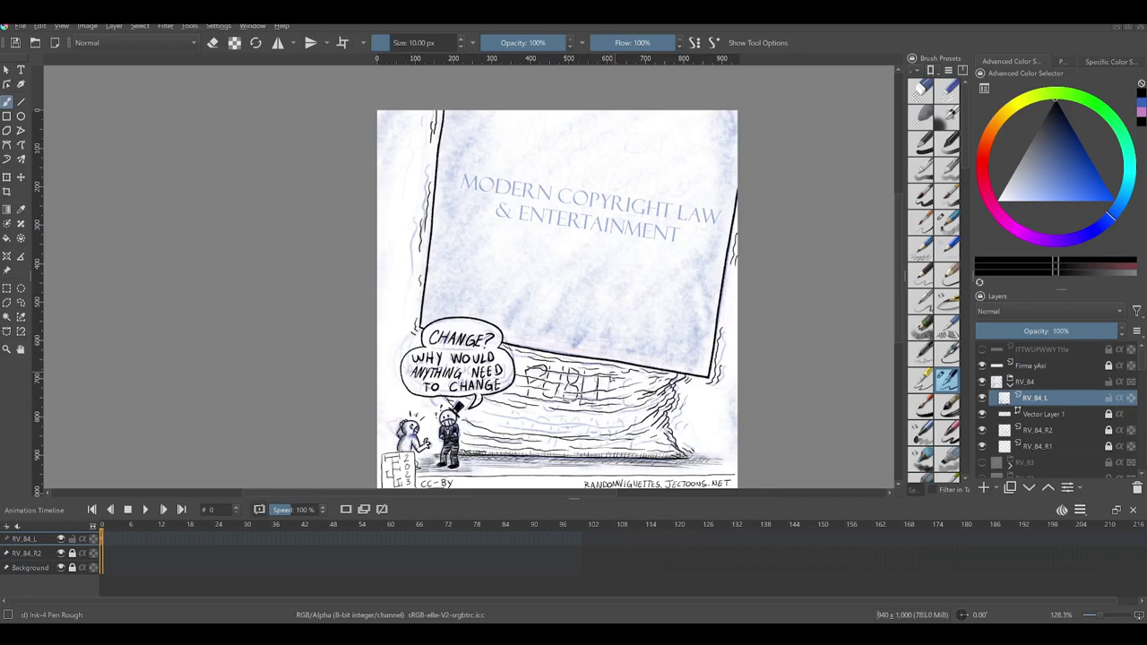
Step: Hand-letter DOMAIN below PUBLIC on the pedestal
scroll(570, 385, up, 3)
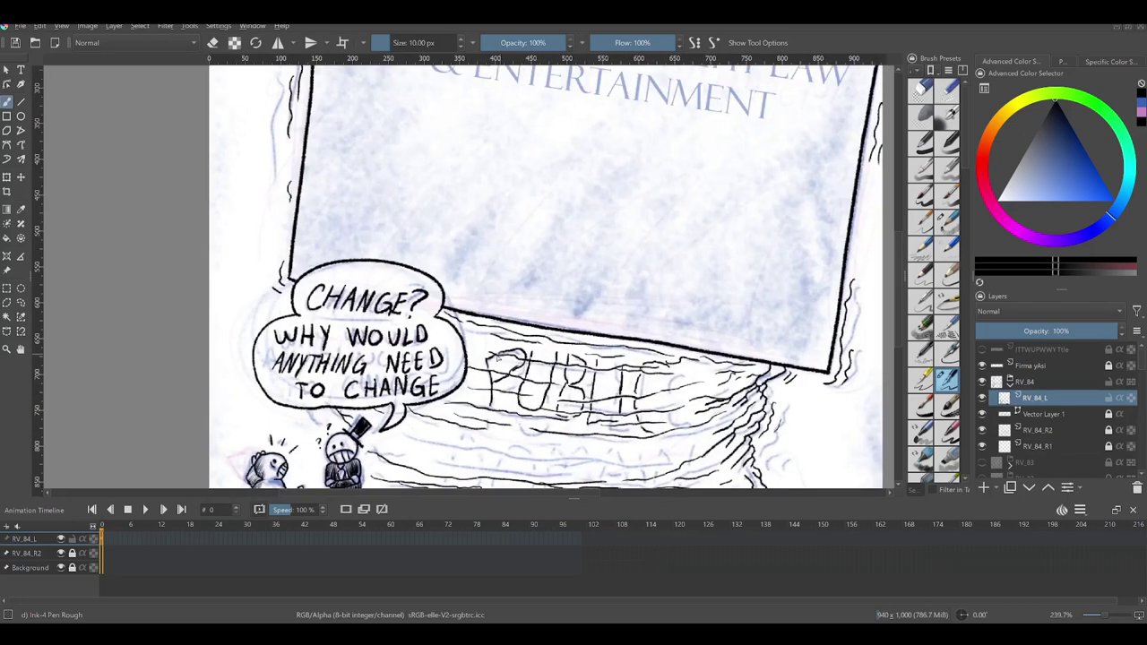
drag(466, 417, 553, 341)
drag(551, 339, 550, 395)
drag(600, 345, 598, 347)
mouse_move(628, 345)
mouse_down()
mouse_move(610, 394)
mouse_move(647, 363)
mouse_move(704, 373)
mouse_up()
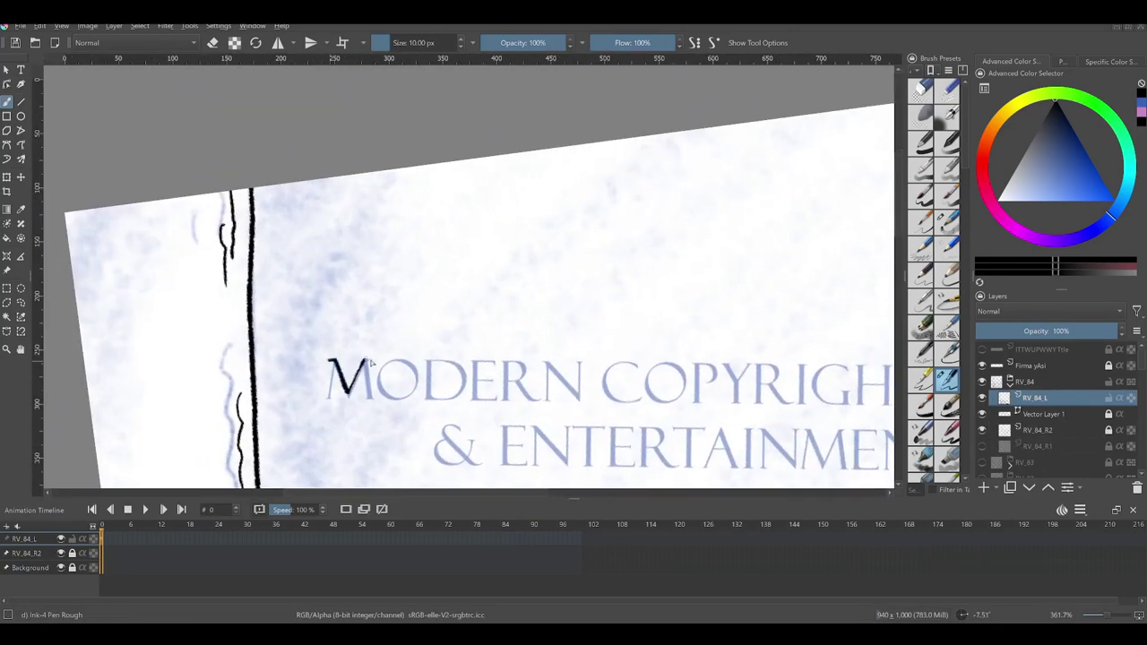
Step: Ink the title letters of MODERN, COPYRIGHT and ENTERTAINMENT in black
mouse_move(397, 360)
mouse_down()
mouse_move(525, 401)
mouse_move(571, 367)
mouse_up()
drag(589, 342, 590, 343)
drag(609, 367, 620, 352)
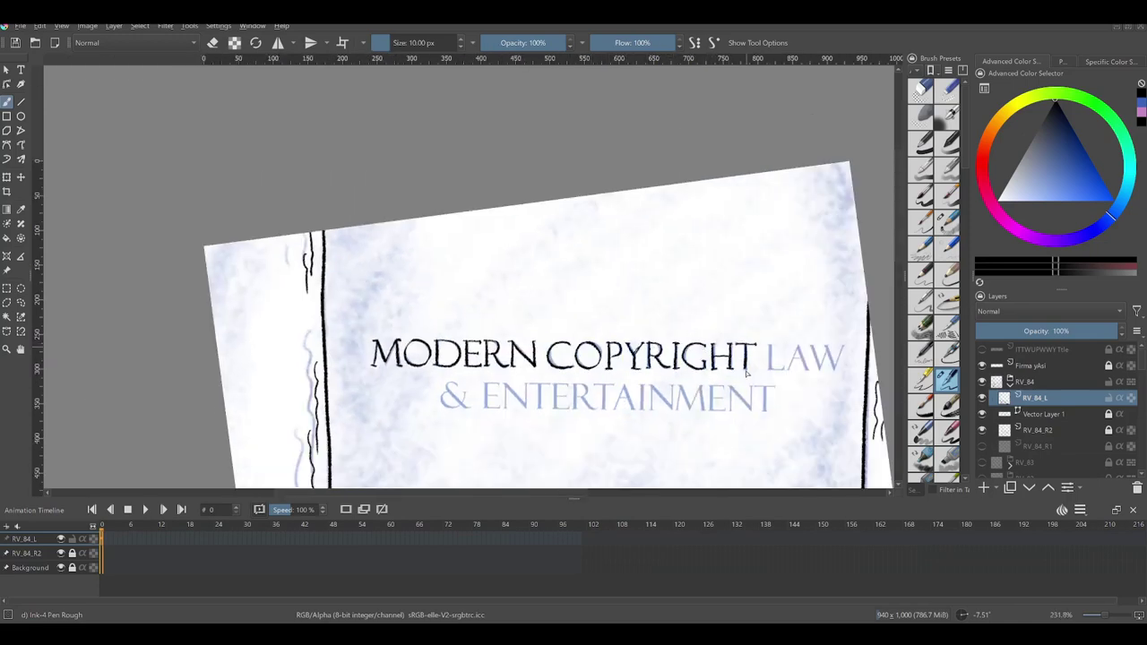
drag(484, 408, 531, 387)
drag(601, 408, 776, 399)
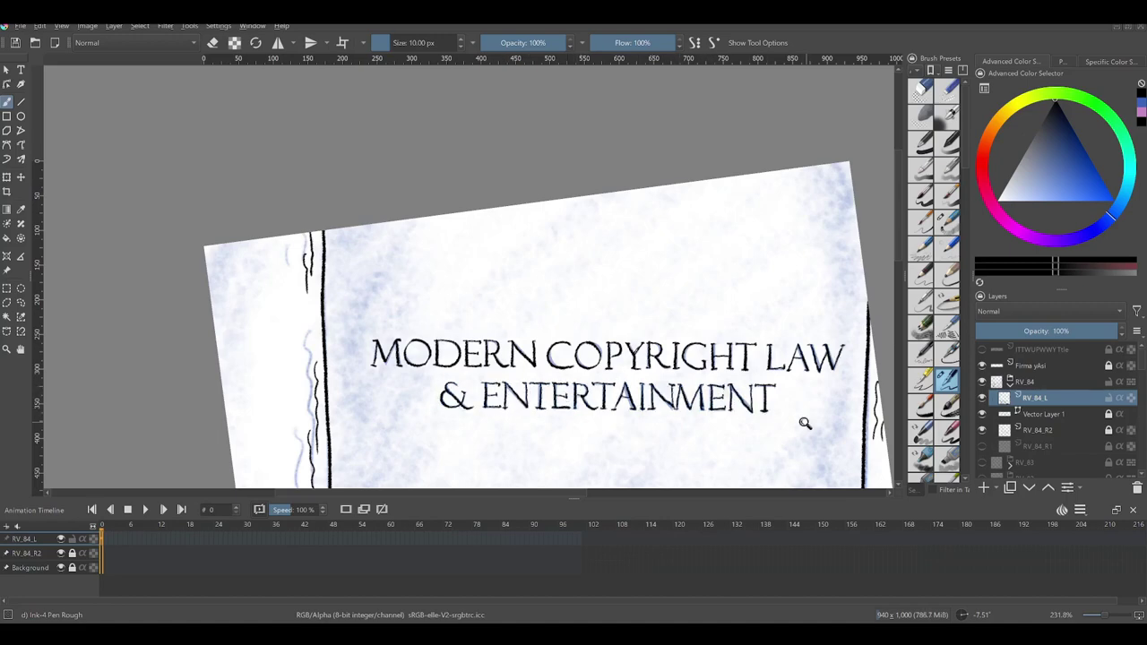
Step: Re-ink the book's bottom edge over the pedestal and add strokes to the pedestal hatching
scroll(627, 314, up, 5)
drag(595, 365, 803, 372)
drag(665, 399, 758, 420)
scroll(555, 269, down, 3)
scroll(555, 269, up, 2)
drag(573, 389, 800, 396)
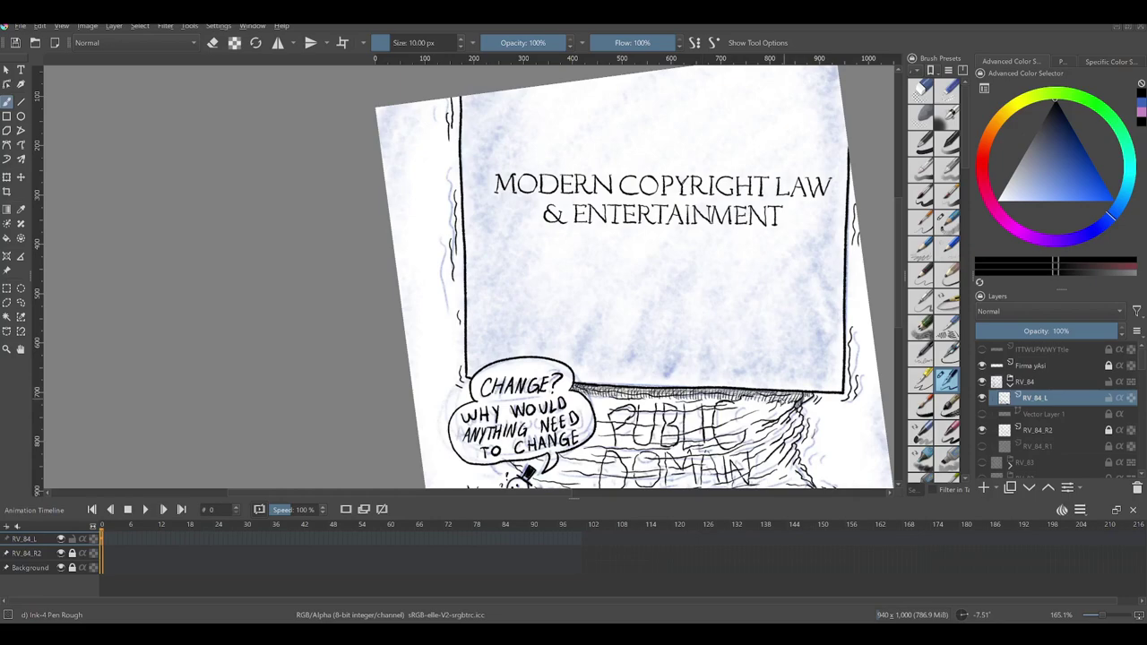
Step: Scroll around the canvas to review the inked title and book edge
scroll(470, 278, up, 2)
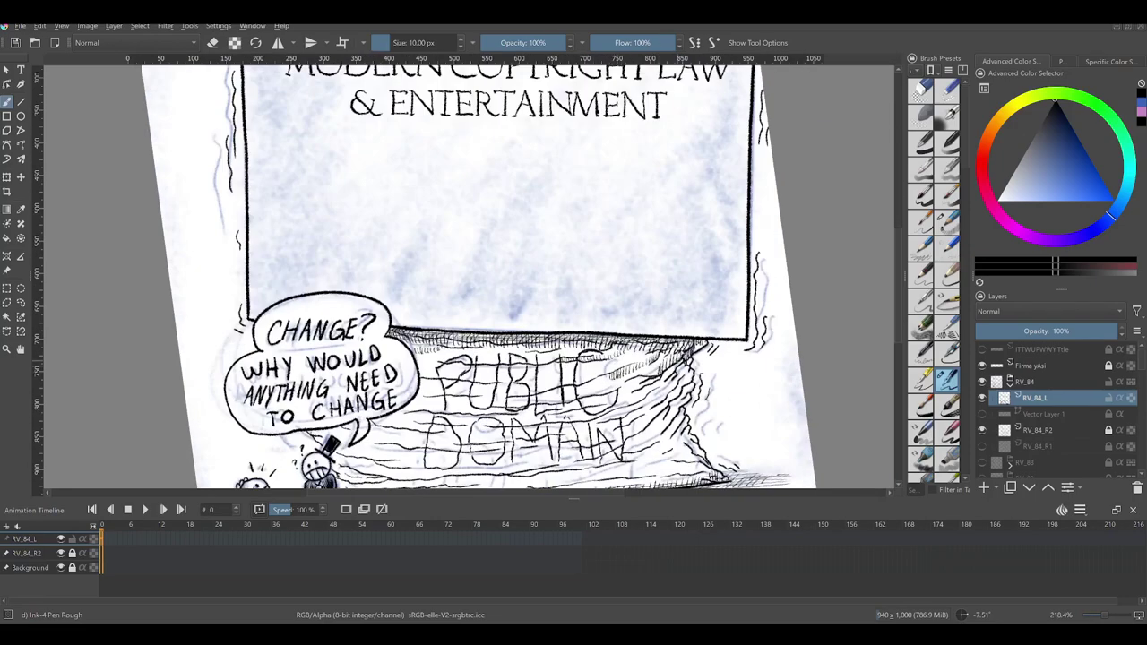
scroll(537, 358, down, 5)
scroll(537, 359, up, 6)
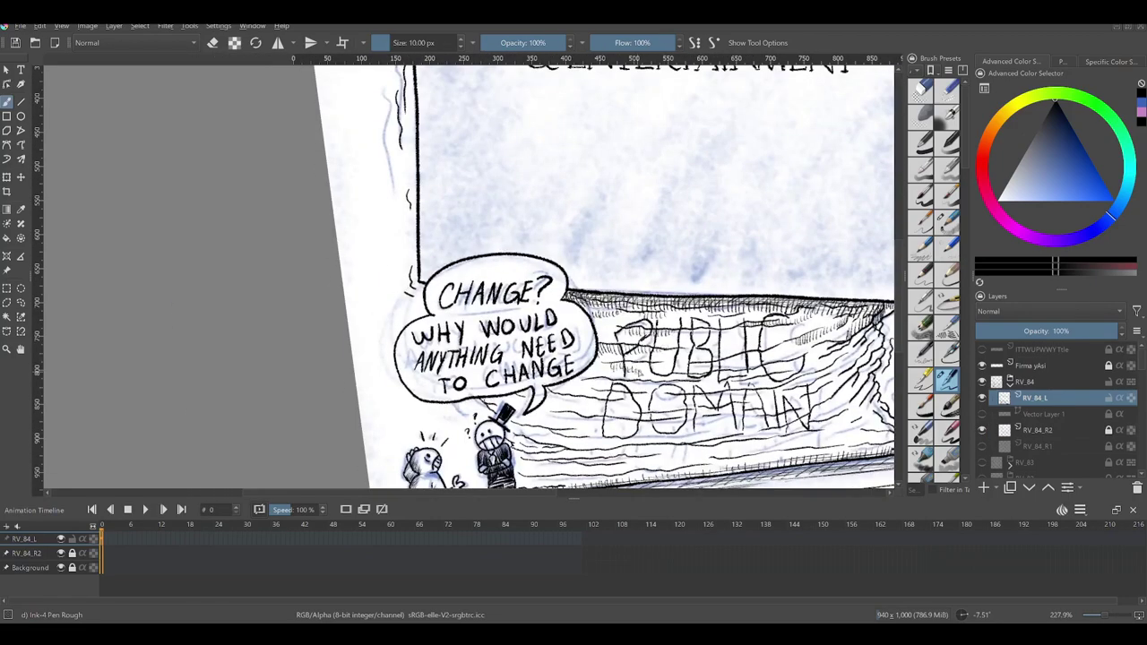
scroll(322, 316, down, 2)
scroll(778, 409, down, 3)
scroll(690, 378, up, 4)
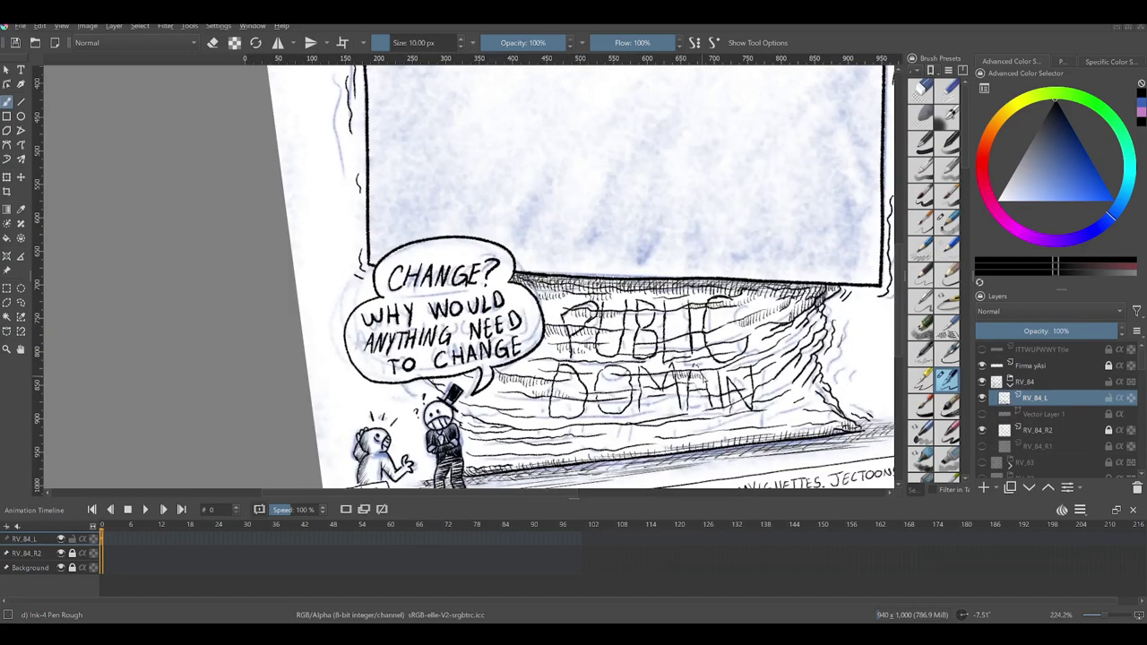
scroll(600, 359, down, 3)
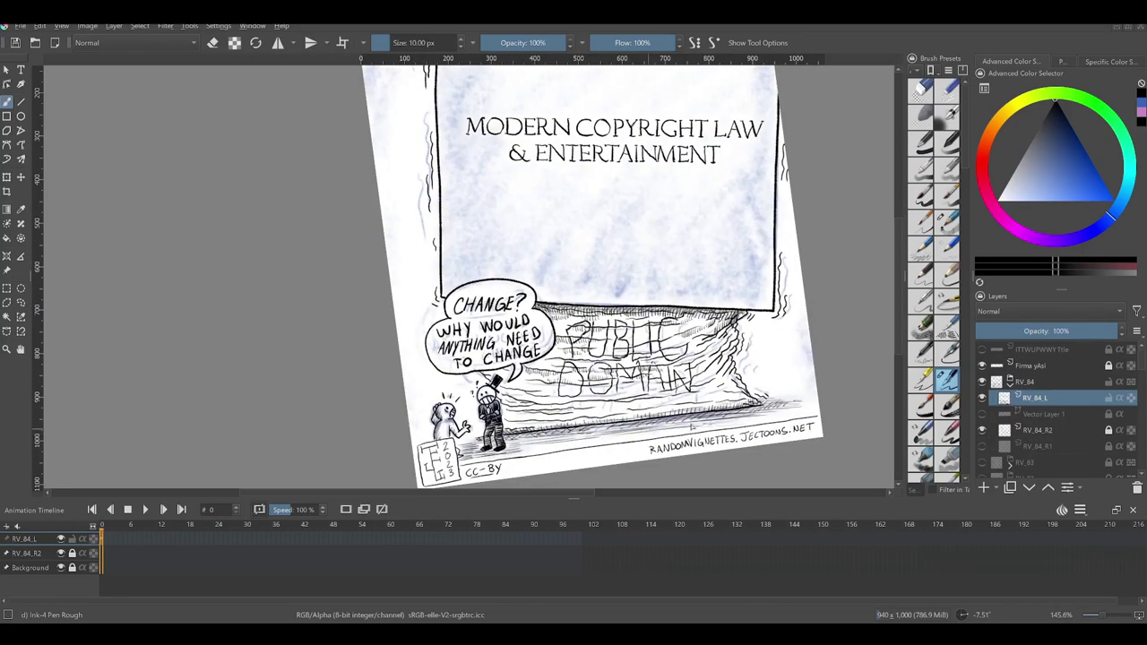
scroll(541, 386, right, 3)
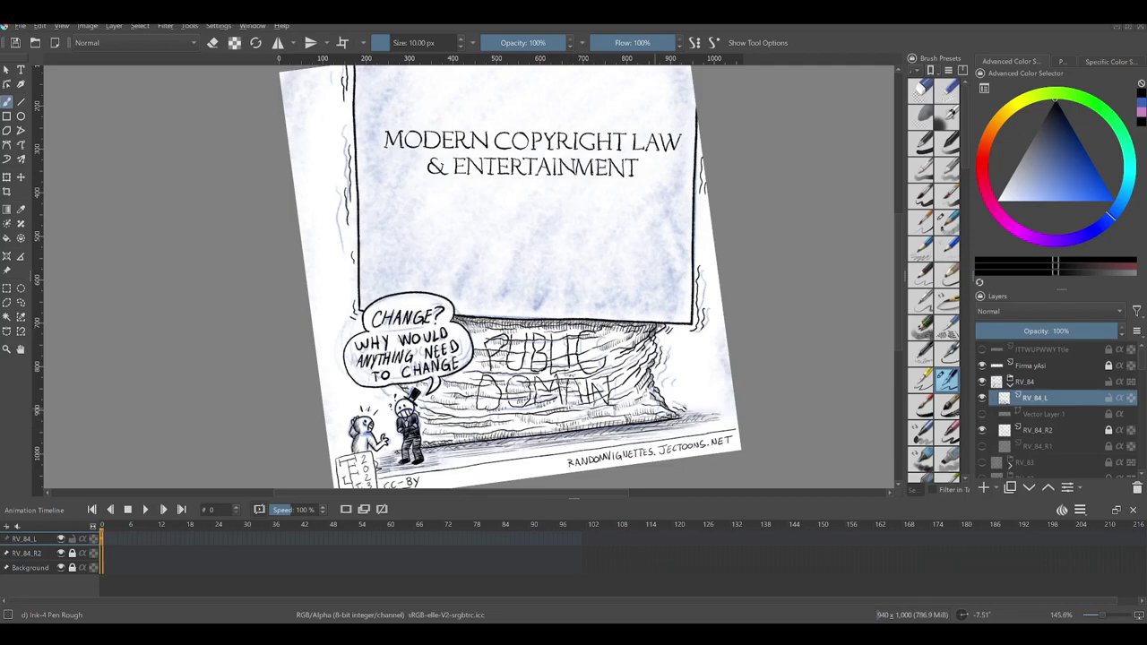
scroll(559, 378, up, 5)
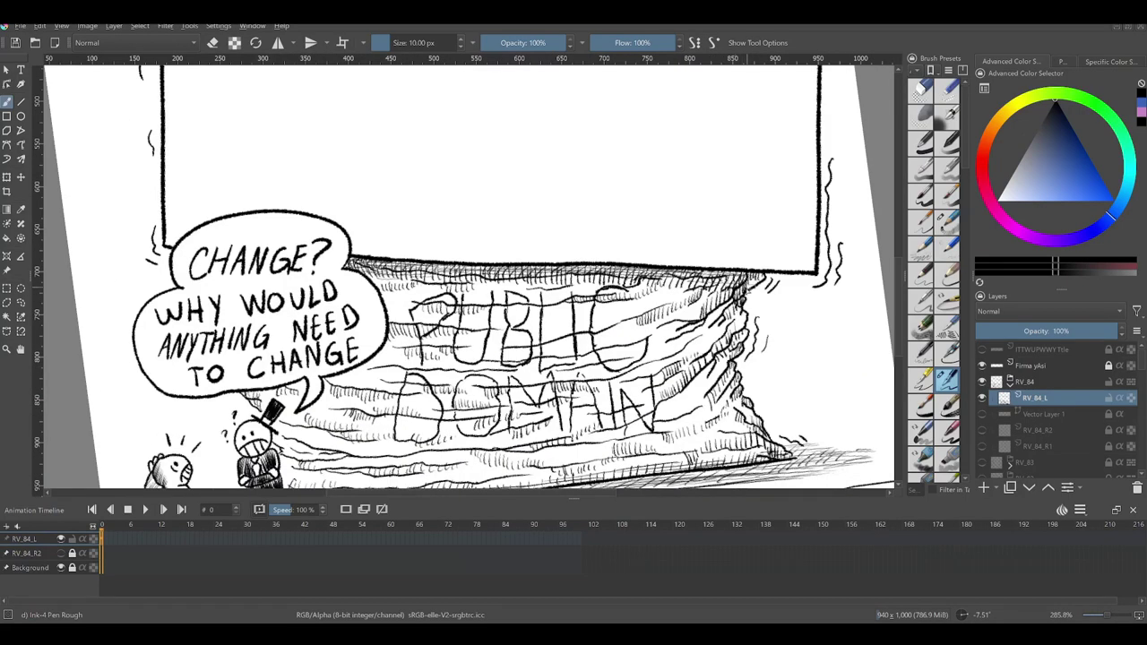
scroll(469, 278, down, 4)
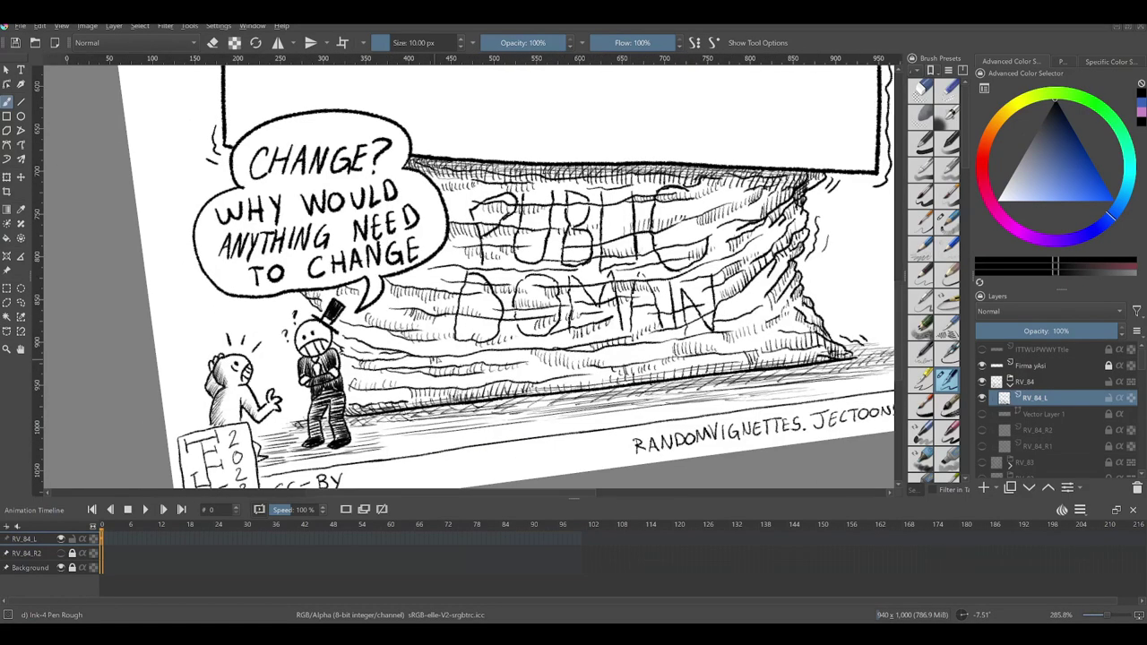
scroll(649, 454, down, 4)
Step: Hatch the shading above the speech bubble and PUBLIC along the book's lower edge
drag(769, 378, 737, 453)
mouse_move(414, 376)
mouse_down()
mouse_move(430, 338)
mouse_move(473, 341)
mouse_up()
drag(412, 362, 428, 329)
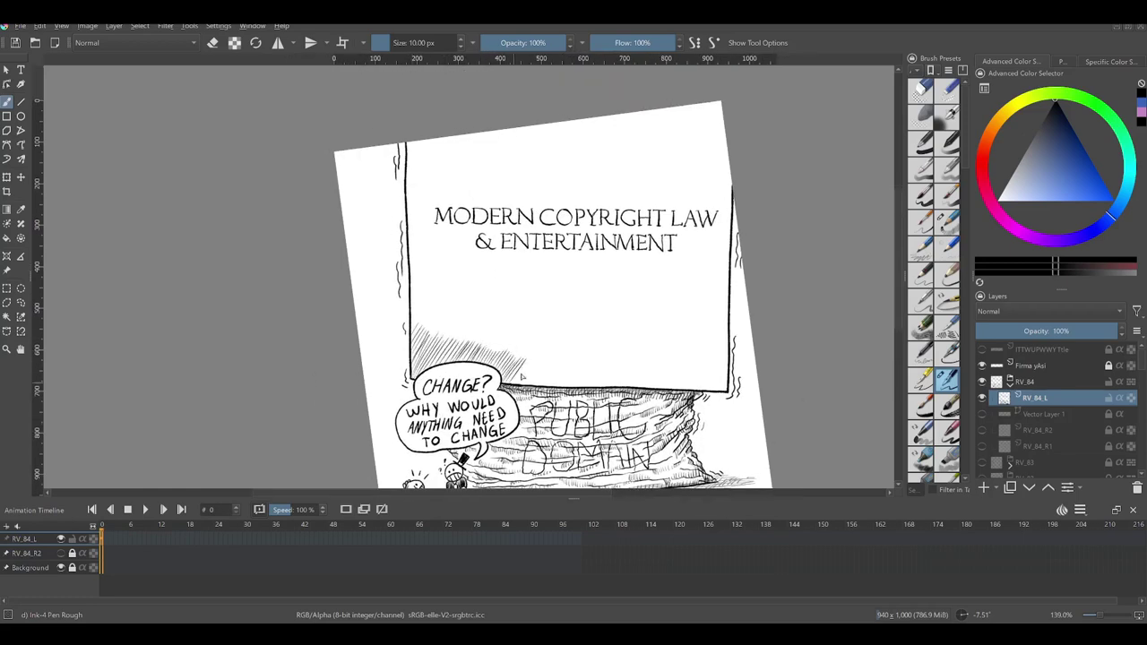
scroll(522, 377, up, 4)
drag(430, 348, 458, 292)
drag(501, 350, 531, 289)
mouse_move(563, 351)
mouse_down()
mouse_move(591, 287)
mouse_move(378, 309)
mouse_up()
drag(333, 371, 378, 312)
drag(385, 369, 427, 306)
drag(448, 374, 485, 314)
drag(536, 380, 575, 312)
drag(573, 380, 619, 323)
Step: Hatch upward along the cover's left edge
scroll(550, 366, down, 4)
scroll(550, 366, up, 2)
drag(511, 433, 519, 358)
drag(502, 362, 523, 265)
mouse_move(498, 291)
mouse_down()
mouse_move(527, 229)
mouse_move(538, 145)
mouse_up()
scroll(614, 336, down, 5)
scroll(633, 413, up, 2)
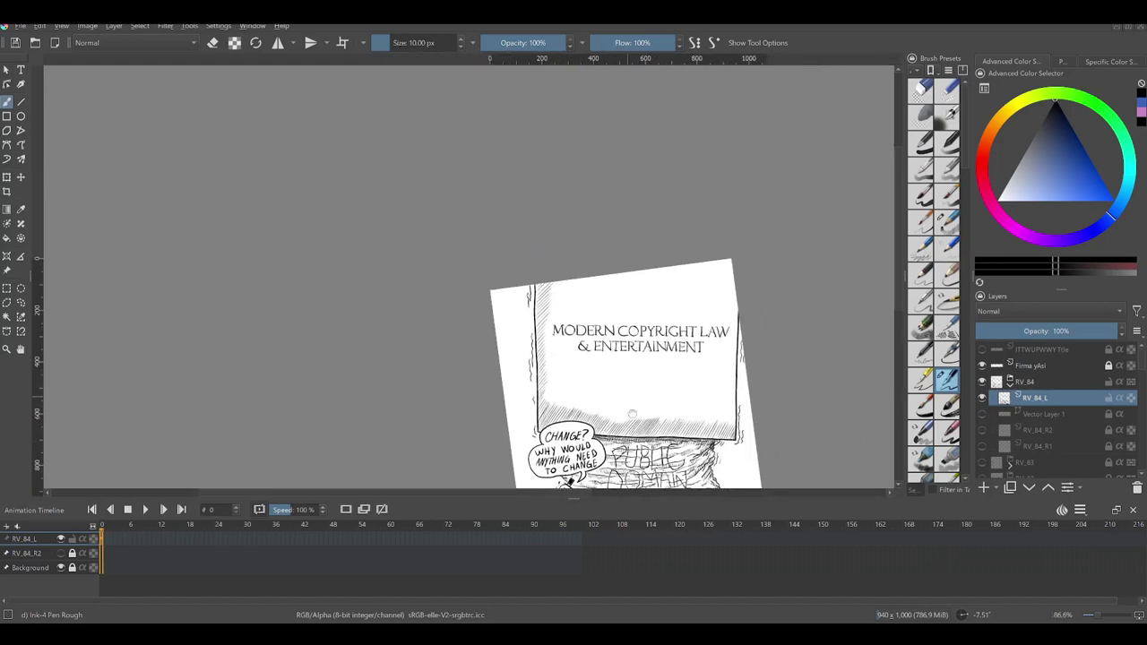
scroll(574, 278, up, 3)
Step: Hatch the cover's top and right edges, then delete the word MODERN from the title
drag(536, 337, 564, 301)
mouse_move(563, 328)
mouse_down()
mouse_move(601, 295)
mouse_move(689, 288)
mouse_up()
drag(626, 311, 663, 280)
mouse_move(650, 310)
mouse_down()
mouse_move(683, 277)
mouse_move(713, 274)
mouse_up()
drag(697, 308, 736, 277)
drag(726, 341, 742, 305)
drag(731, 369, 746, 344)
scroll(734, 358, down, 3)
scroll(661, 371, up, 5)
key(Delete)
Step: Deselect the title and reframe the view around it, ending on the rough inking pen
key(ctrl+shift+a)
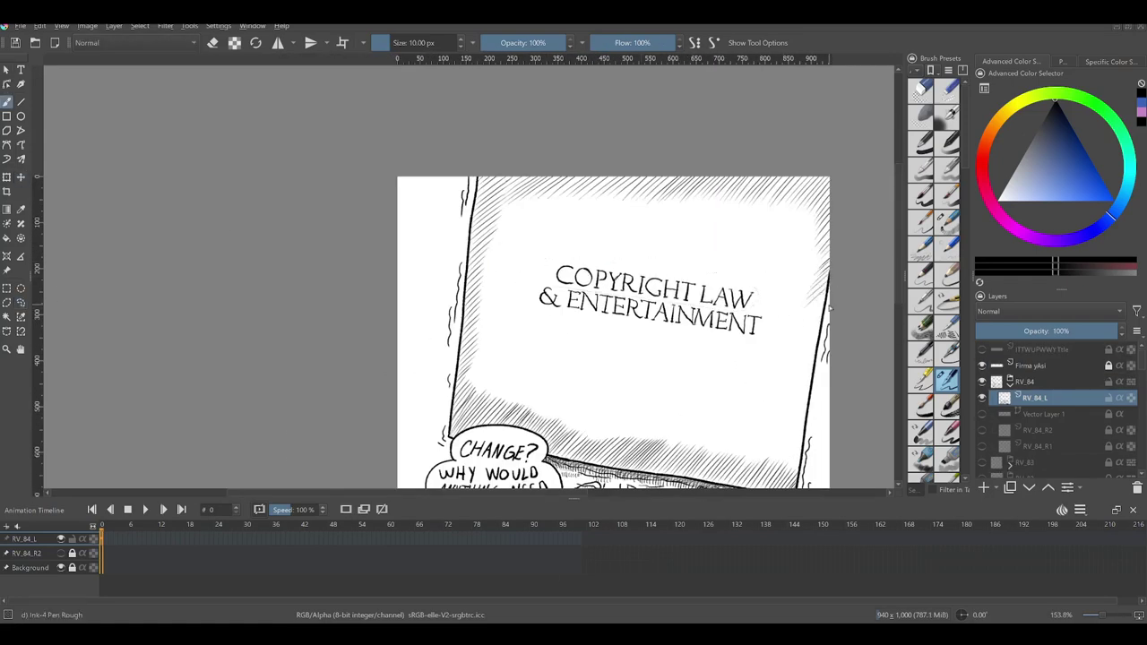
drag(825, 305, 838, 283)
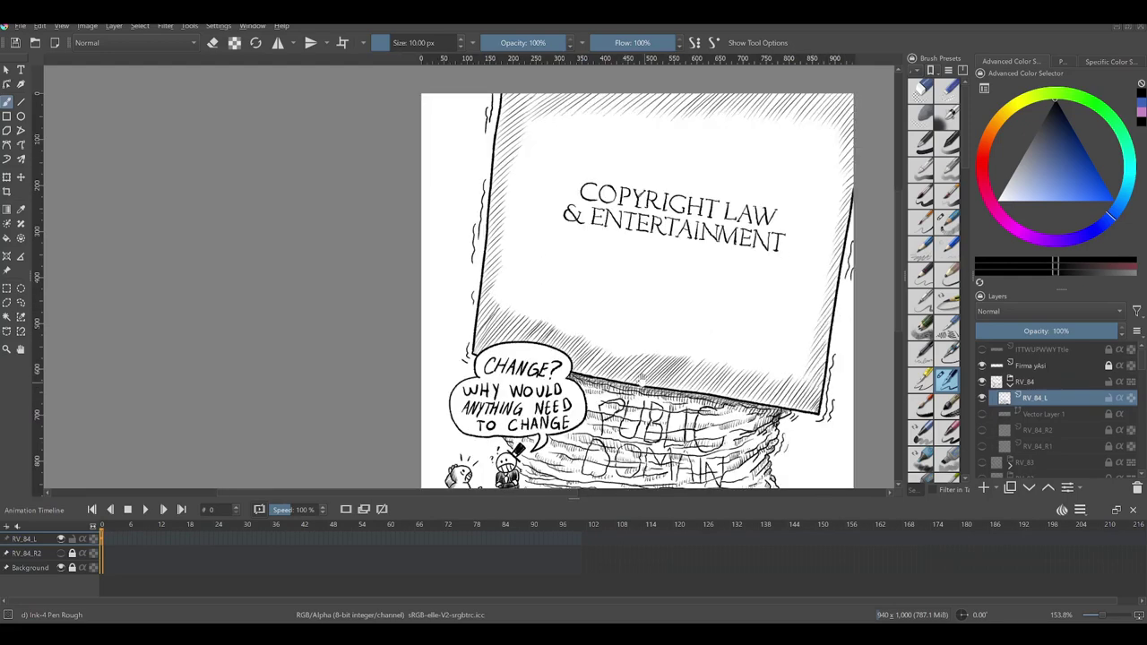
drag(623, 279, 576, 366)
scroll(576, 365, up, 2)
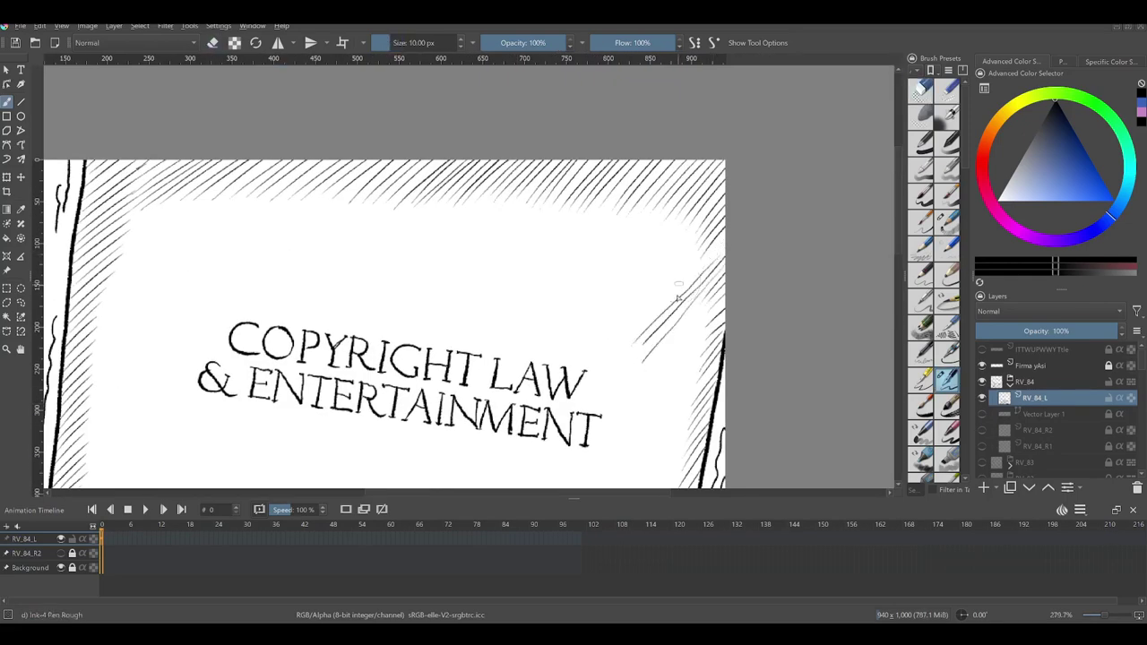
drag(678, 331, 694, 299)
key(e)
mouse_move(665, 358)
mouse_down()
mouse_move(633, 304)
mouse_move(694, 228)
mouse_move(666, 337)
mouse_up()
key(e)
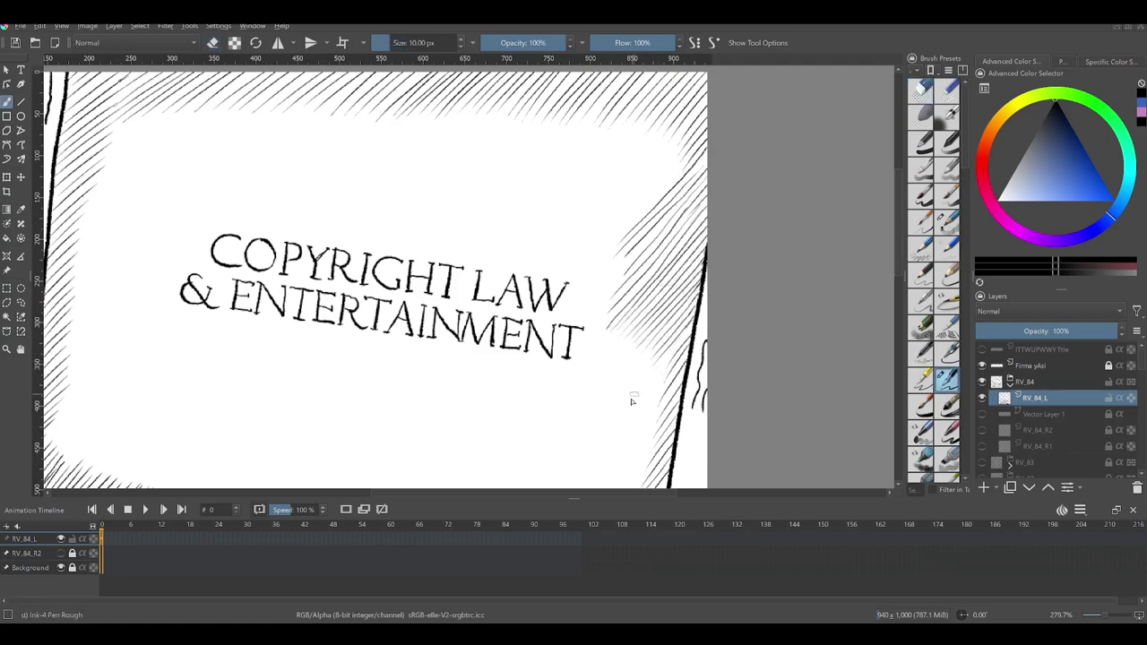
scroll(658, 372, down, 5)
scroll(627, 340, up, 5)
Step: Add diagonal hatching near the cover's right and upper-right areas and along its left side
drag(592, 367, 672, 282)
drag(560, 354, 652, 247)
drag(527, 385, 640, 240)
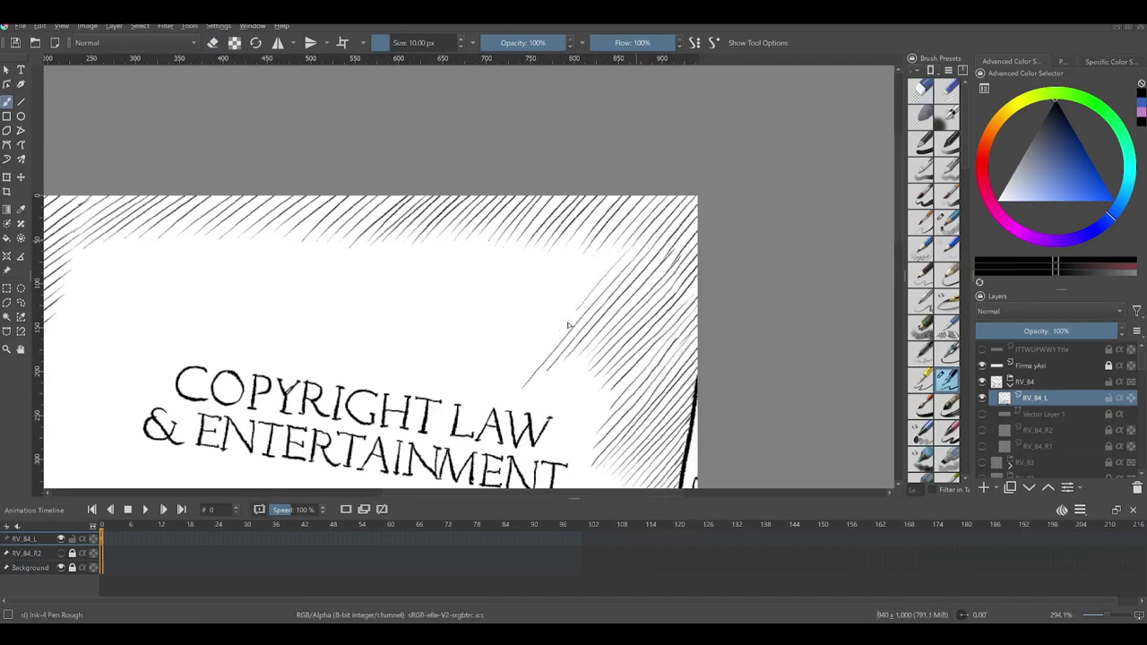
drag(563, 379, 596, 281)
scroll(622, 368, down, 1)
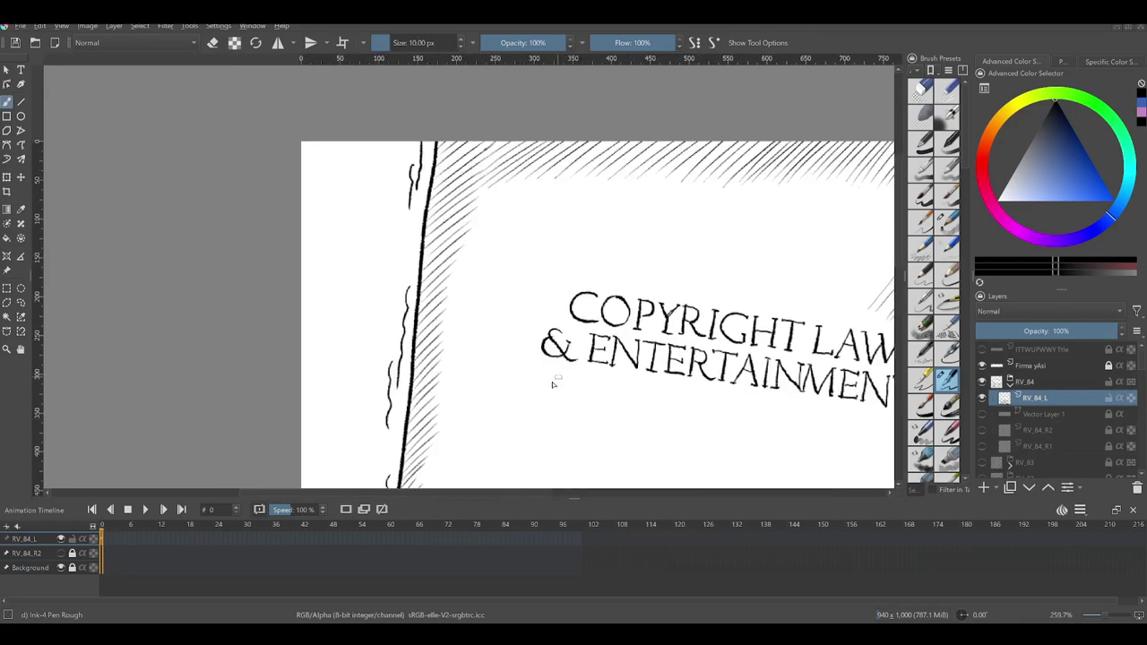
drag(448, 297, 494, 260)
drag(435, 368, 577, 249)
scroll(500, 416, down, 5)
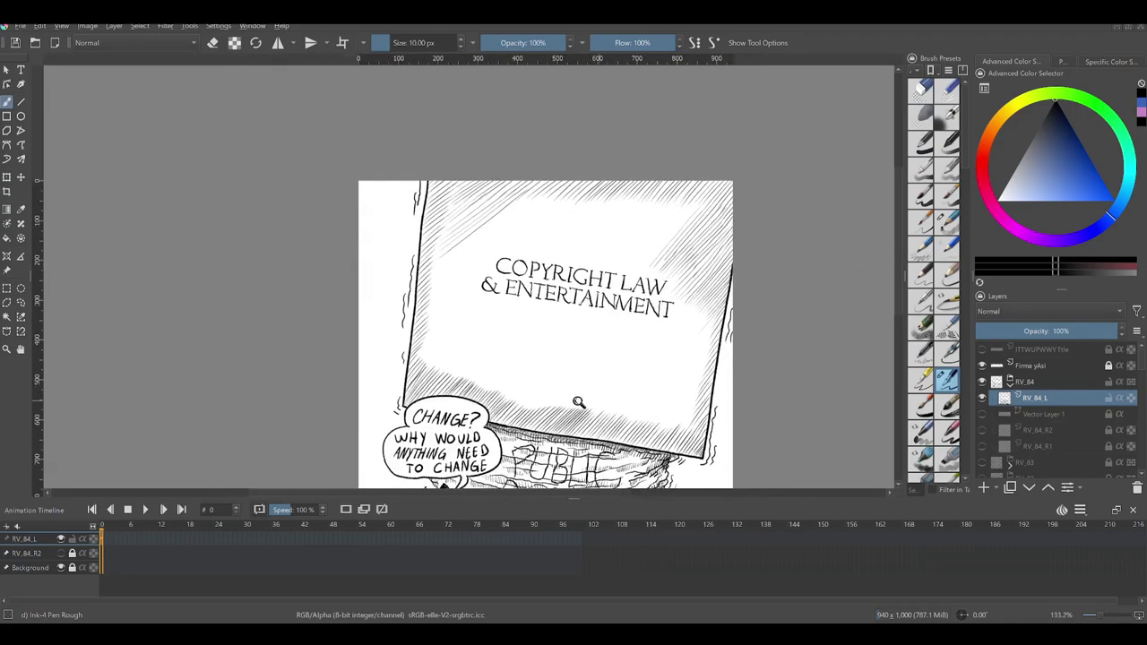
scroll(448, 376, up, 6)
Step: Build up and thicken the hatching in the cover's upper-left shaded area
drag(351, 337, 488, 215)
drag(355, 391, 462, 267)
drag(344, 423, 486, 316)
drag(337, 446, 459, 346)
drag(356, 416, 375, 362)
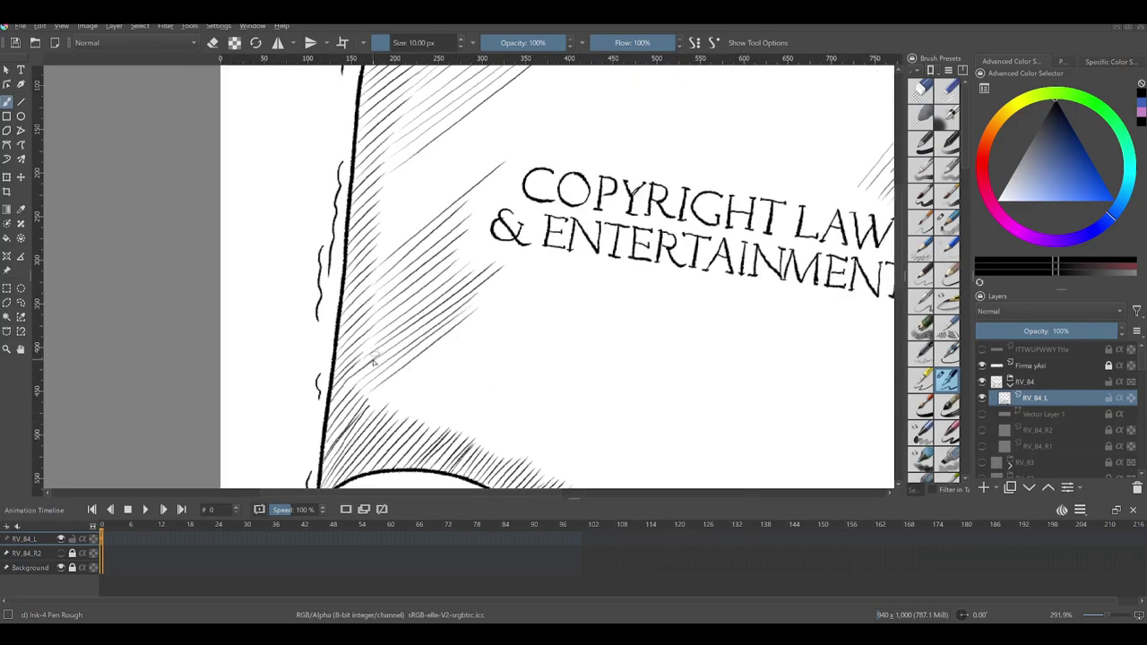
drag(376, 260, 496, 136)
drag(380, 212, 510, 109)
drag(386, 186, 528, 79)
drag(369, 398, 502, 299)
mouse_move(421, 269)
mouse_down()
mouse_move(457, 385)
mouse_move(525, 201)
mouse_up()
scroll(501, 170, down, 3)
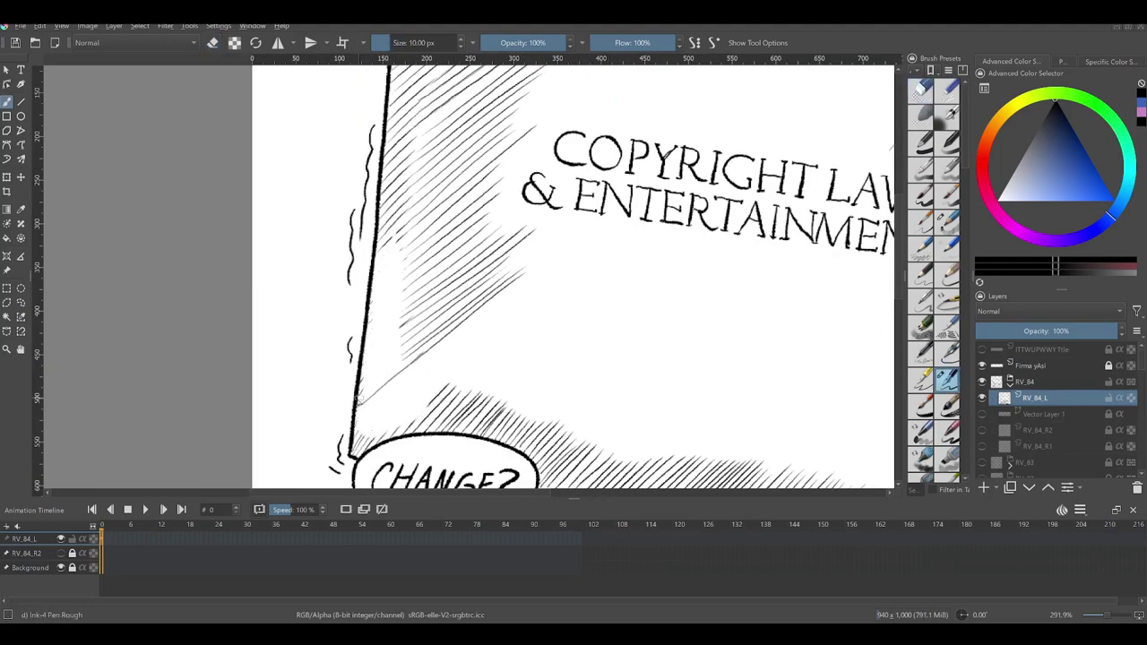
Step: Darken the hatching in the cover's lower-left corner
drag(363, 412, 538, 279)
drag(379, 402, 404, 370)
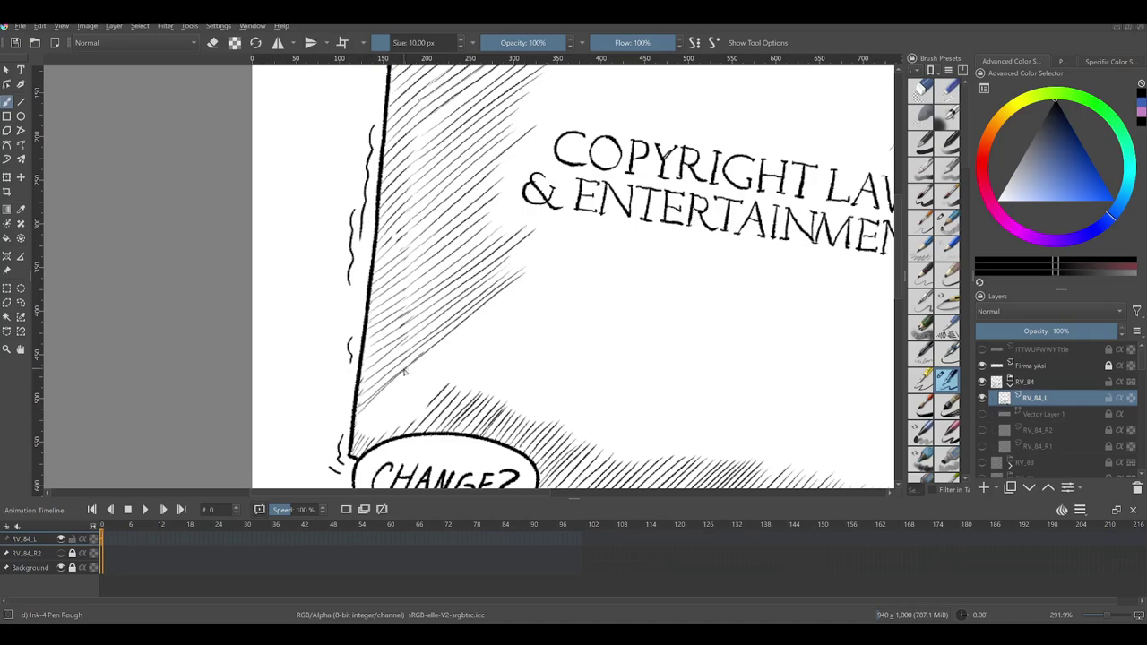
drag(371, 437, 534, 283)
drag(386, 434, 566, 281)
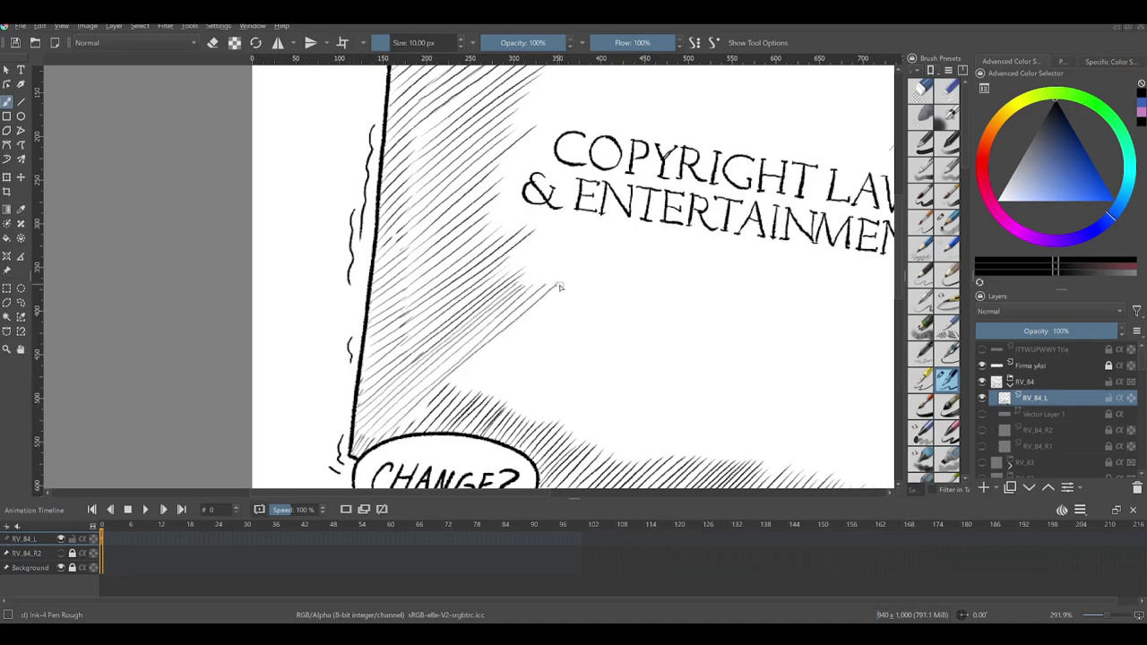
scroll(362, 215, up, 3)
scroll(362, 215, right, 4)
scroll(358, 265, down, 2)
key(e)
drag(359, 233, 473, 115)
Step: Erase stray hatching along the panel's right border
drag(296, 126, 574, 135)
mouse_move(681, 224)
mouse_down()
mouse_move(809, 309)
mouse_move(709, 302)
mouse_up()
scroll(708, 302, down, 5)
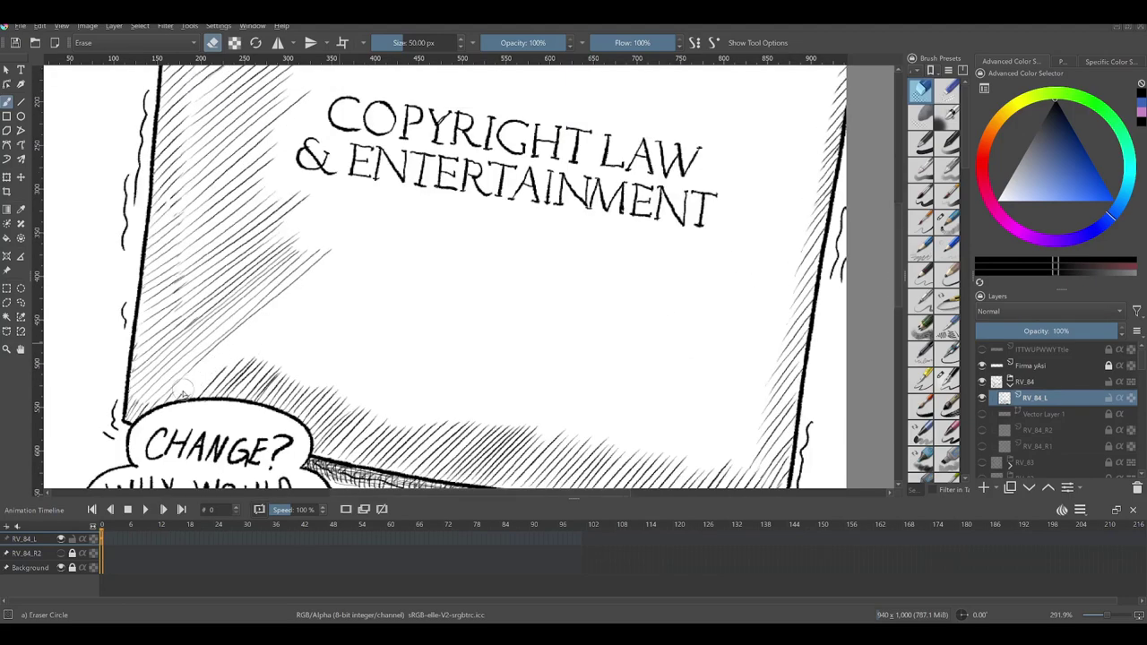
key(e)
key(e)
scroll(615, 468, down, 3)
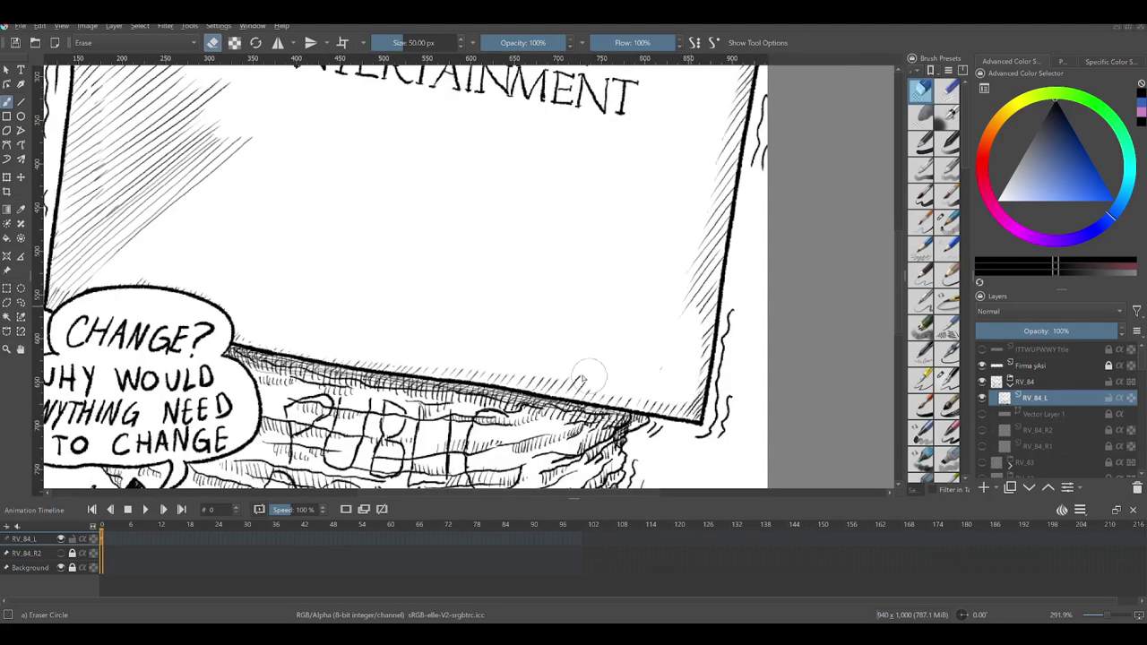
scroll(614, 468, up, 4)
scroll(614, 469, right, 5)
drag(638, 134, 578, 472)
scroll(578, 473, down, 3)
key(e)
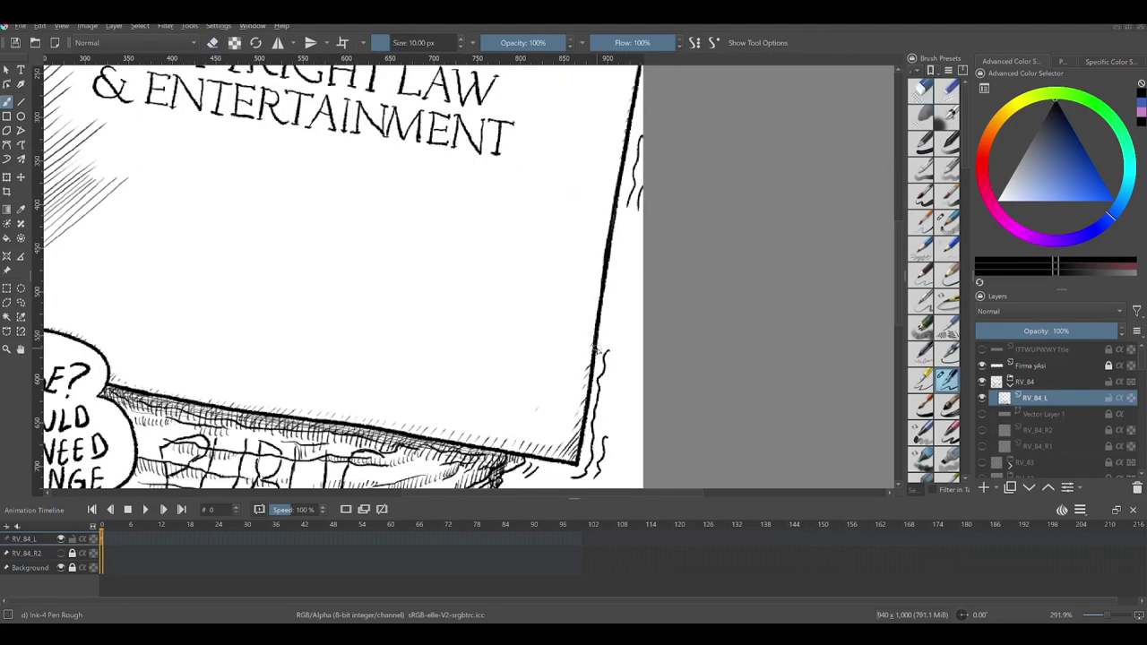
scroll(594, 349, up, 3)
scroll(595, 350, left, 7)
Step: Hatch diagonally left of the title and up from the book's lower corner
mouse_move(305, 421)
mouse_down()
mouse_move(404, 313)
mouse_move(440, 306)
mouse_up()
scroll(432, 397, down, 2)
scroll(432, 398, left, 4)
drag(319, 403, 330, 358)
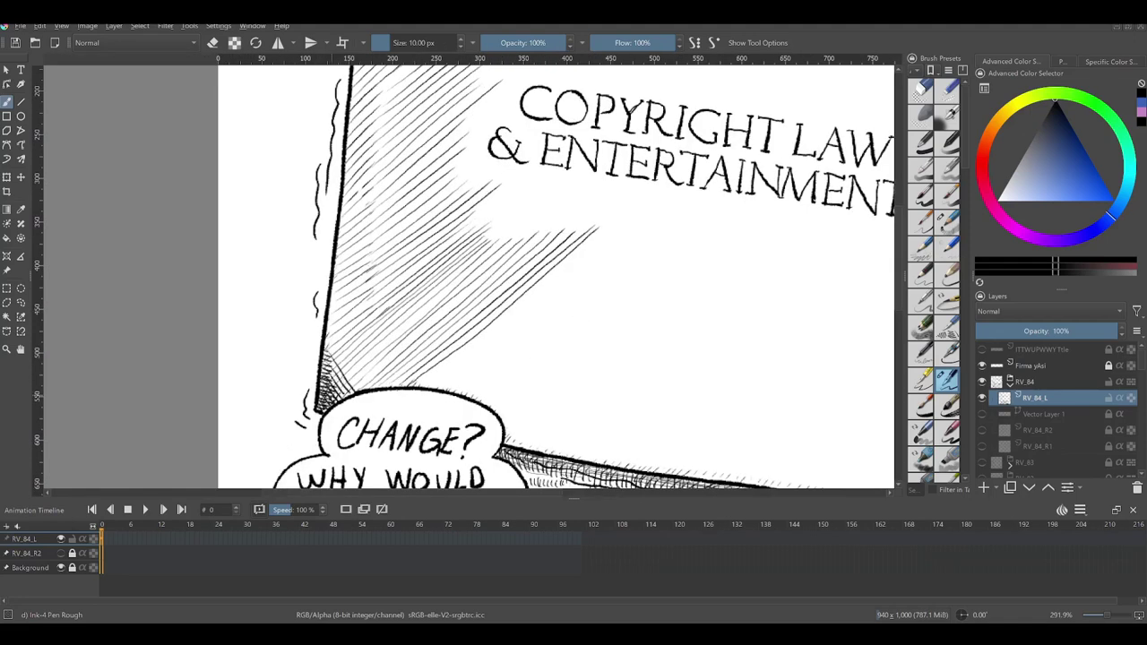
drag(329, 401, 385, 351)
drag(342, 401, 528, 242)
scroll(340, 456, up, 2)
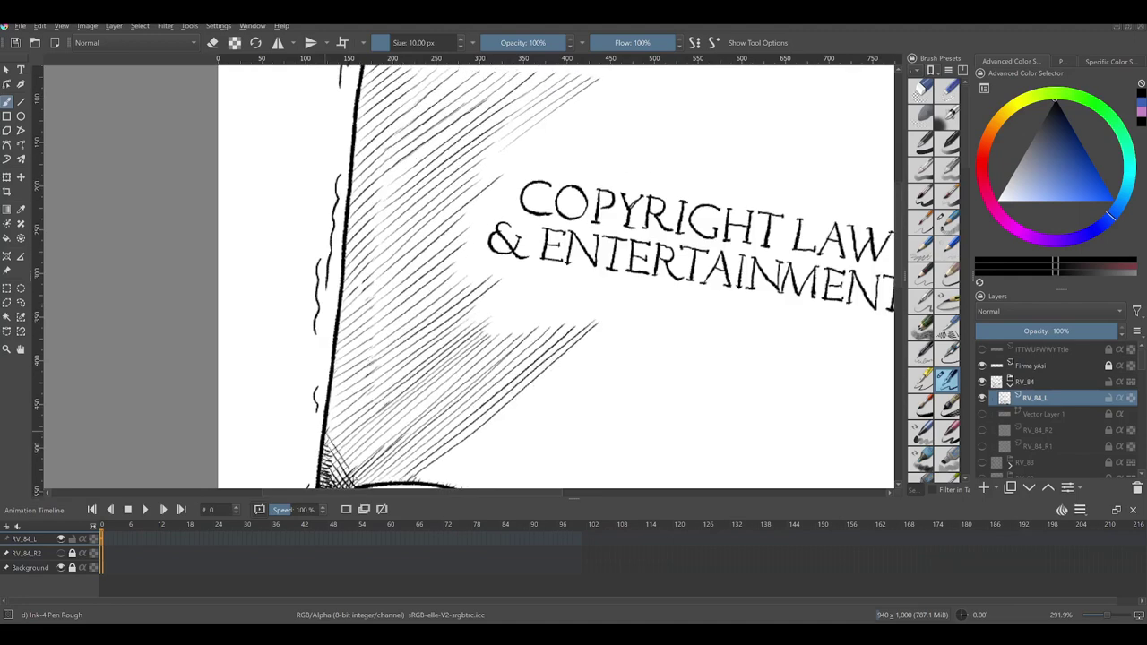
drag(325, 468, 374, 432)
drag(328, 442, 374, 399)
scroll(556, 278, down, 3)
Step: Add short strokes above the CHANGE? bubble and extend long hatching toward ENTERTAINMENT
drag(394, 341, 421, 315)
scroll(421, 322, up, 2)
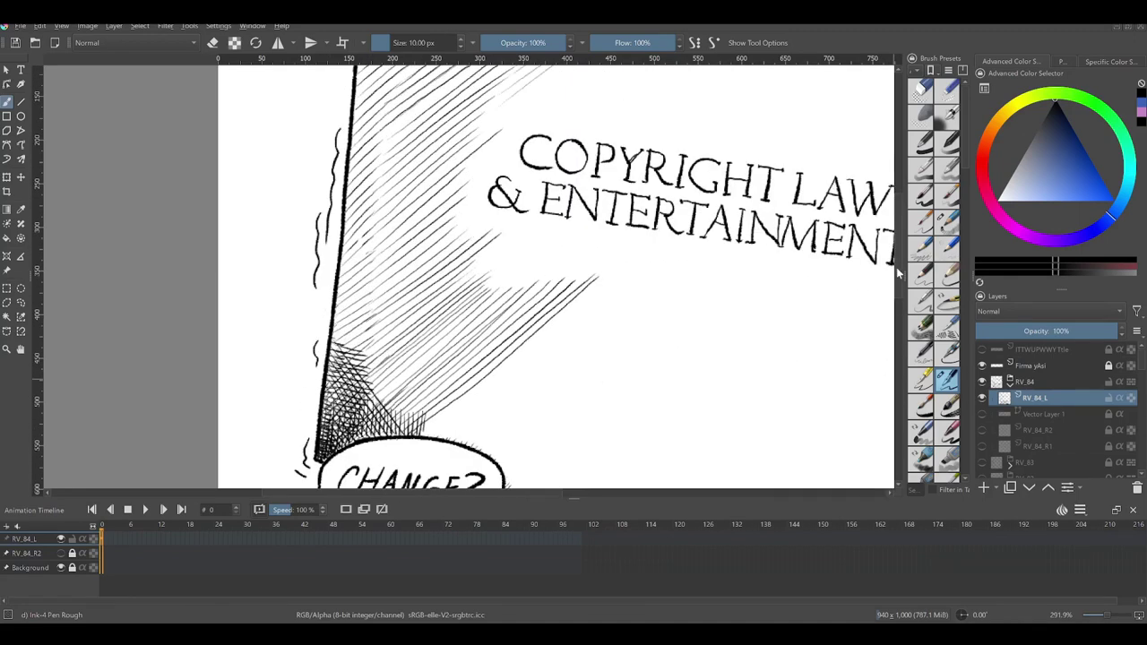
scroll(889, 285, left, 2)
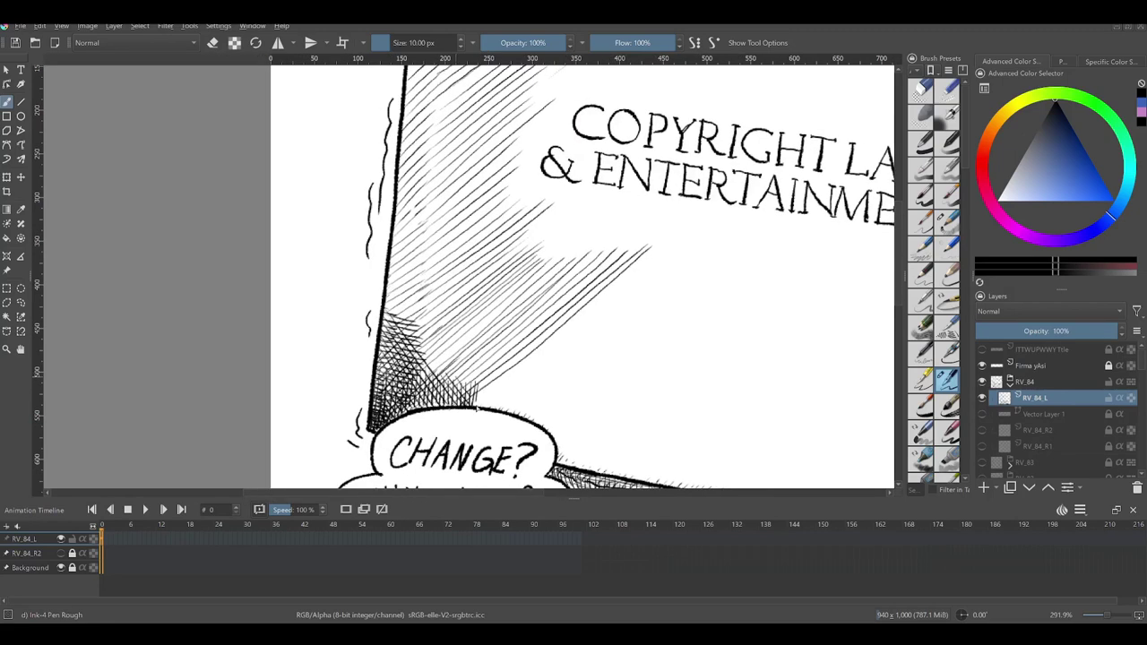
mouse_move(475, 409)
mouse_down()
mouse_move(649, 255)
mouse_move(667, 260)
mouse_up()
drag(635, 386, 566, 324)
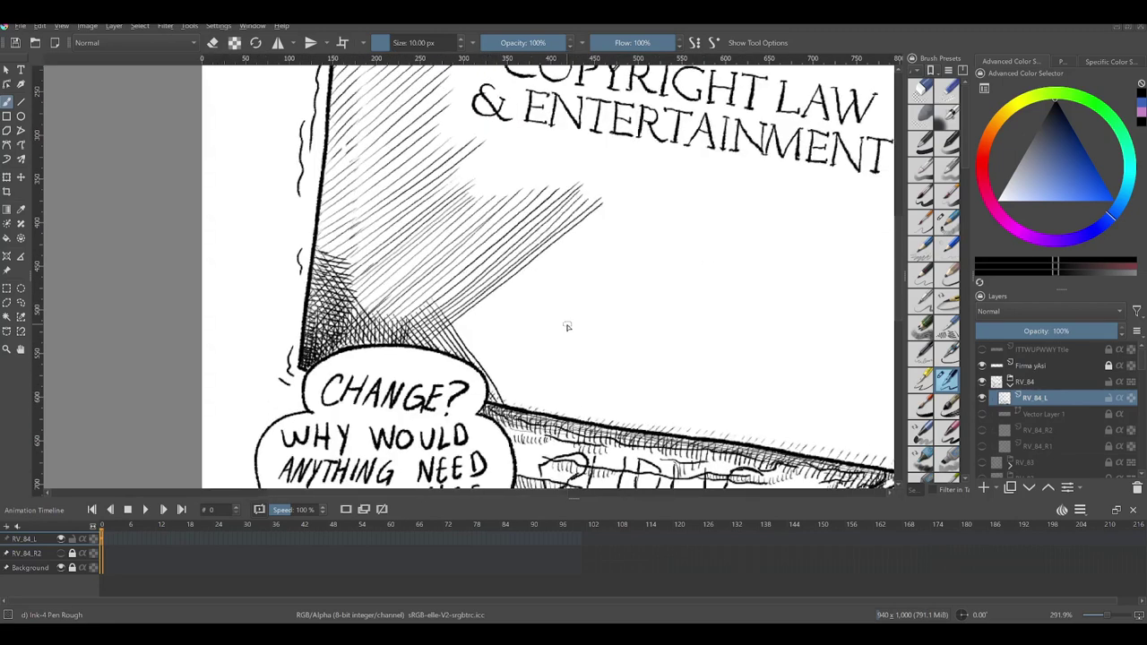
mouse_move(435, 347)
mouse_down()
mouse_move(614, 203)
mouse_move(628, 208)
mouse_up()
drag(486, 328, 654, 183)
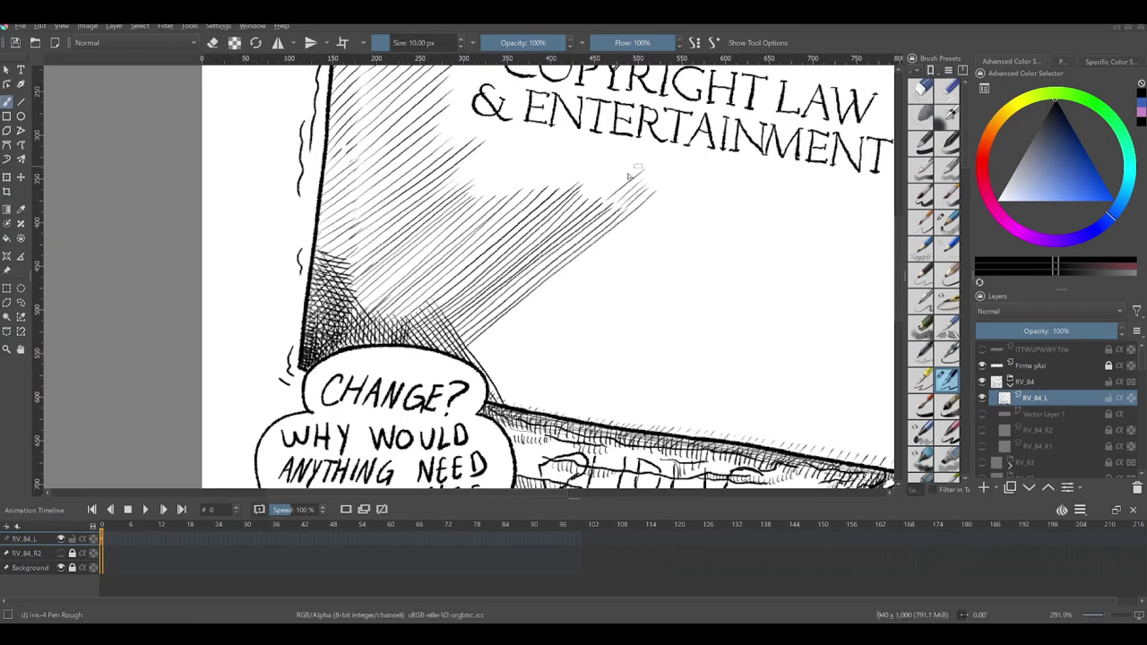
scroll(495, 153, down, 5)
scroll(496, 152, up, 5)
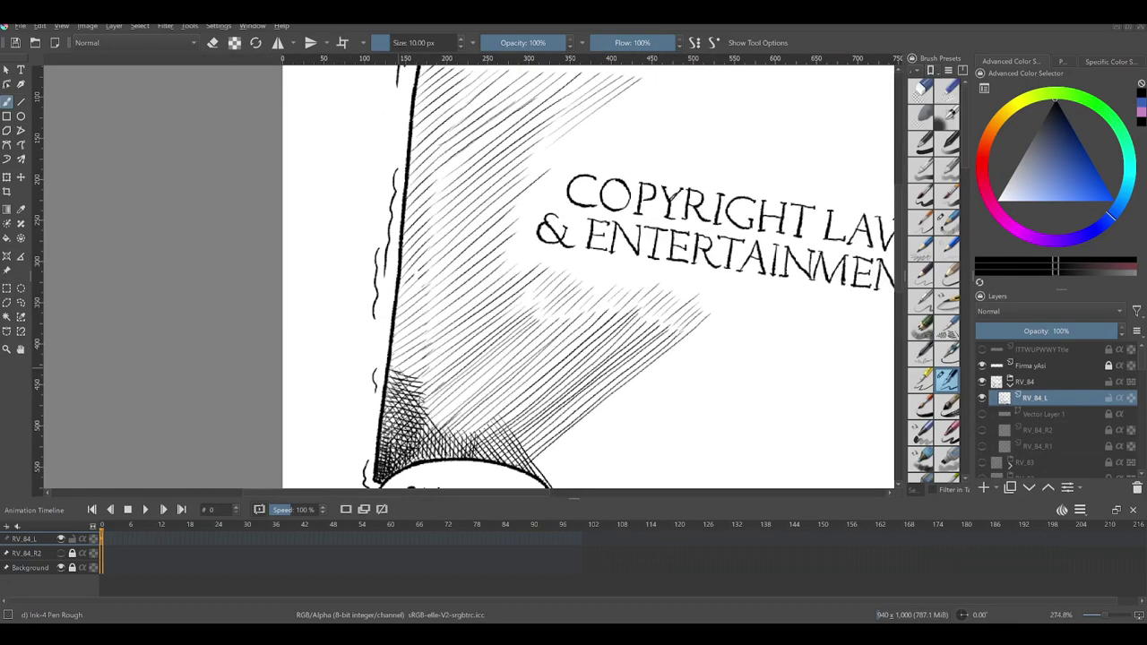
drag(424, 361, 491, 443)
Step: Rotate the canvas to crosshatch above the speech bubble and hatch beside the pedestal
mouse_move(502, 358)
mouse_down()
mouse_move(466, 269)
mouse_move(564, 300)
mouse_move(662, 300)
mouse_up()
drag(537, 269, 609, 206)
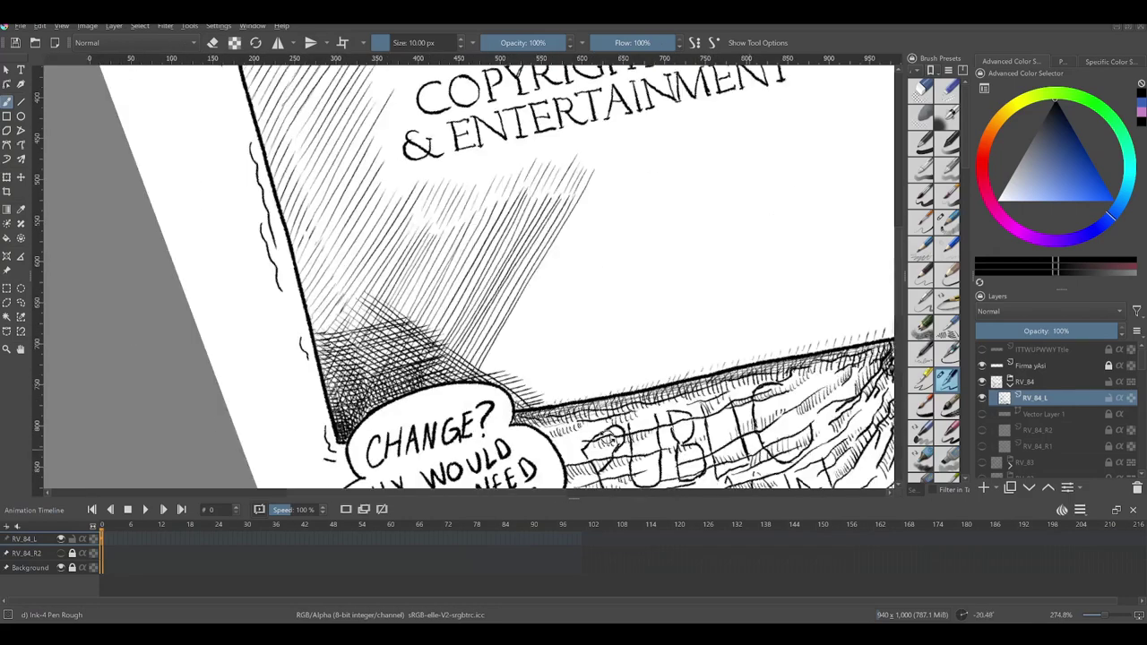
drag(372, 421, 405, 348)
drag(405, 405, 437, 334)
drag(426, 404, 470, 338)
mouse_move(598, 367)
mouse_down()
mouse_move(588, 419)
mouse_move(588, 380)
mouse_move(562, 444)
mouse_up()
mouse_move(577, 411)
mouse_down()
mouse_move(536, 432)
mouse_move(539, 414)
mouse_up()
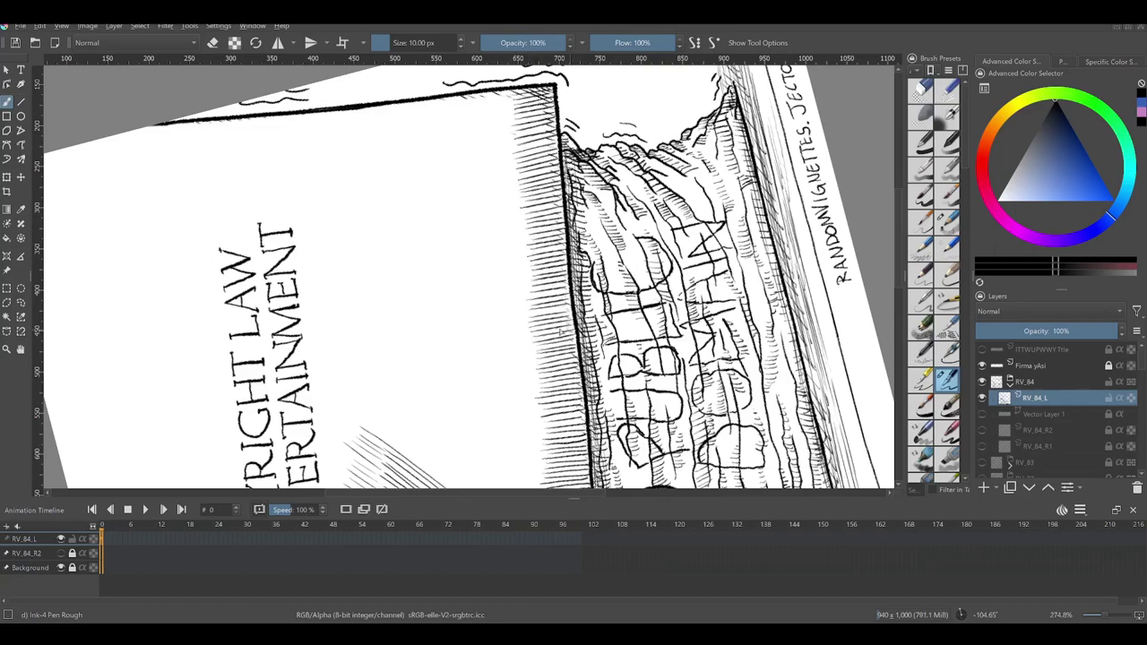
Step: Rotate the canvas and add hatch strokes near the speech bubble and the book's lower edge
drag(561, 332, 591, 269)
mouse_move(385, 441)
mouse_down()
mouse_move(471, 396)
mouse_move(471, 363)
mouse_up()
drag(537, 340, 577, 342)
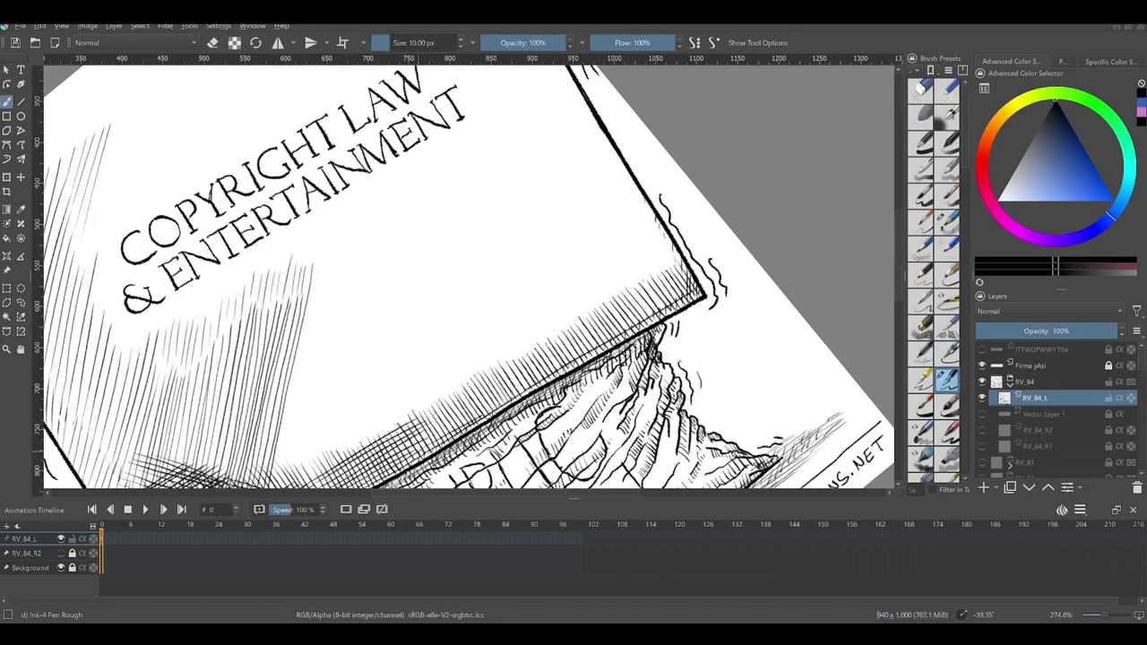
drag(627, 305, 484, 403)
drag(537, 314, 573, 269)
Step: With the canvas nearly upright, extend the diagonal shading right and into the lower shading
drag(385, 345, 439, 305)
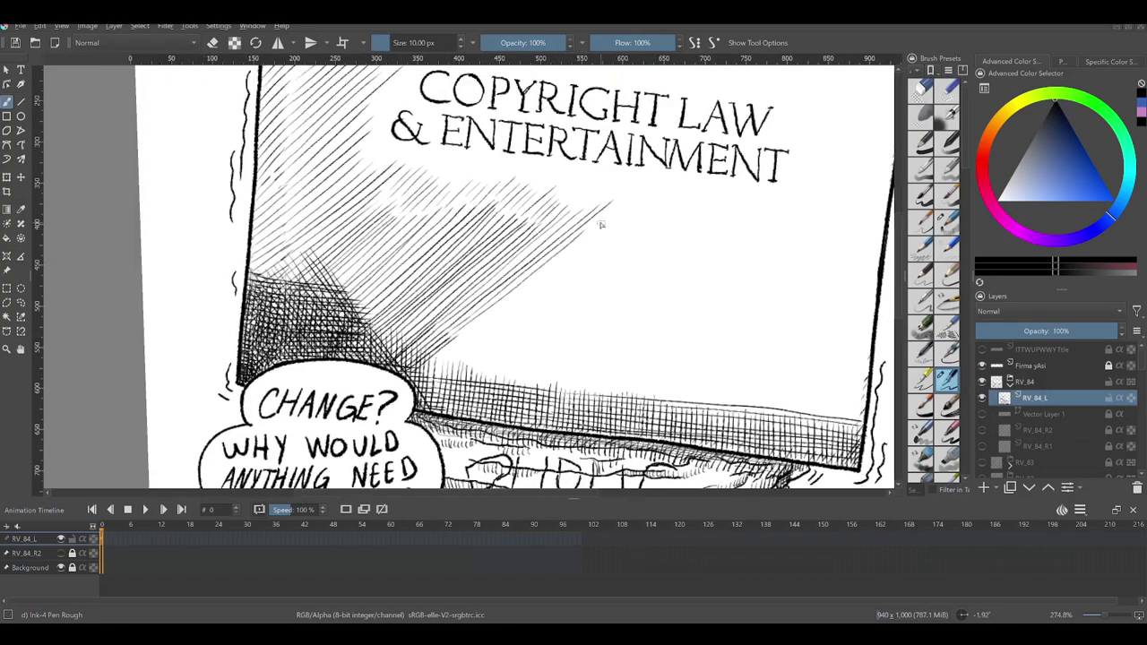
drag(627, 193, 461, 331)
mouse_move(672, 222)
mouse_down()
mouse_move(452, 392)
mouse_move(462, 401)
mouse_move(451, 416)
mouse_move(647, 288)
mouse_move(452, 430)
mouse_move(725, 240)
mouse_move(693, 266)
mouse_up()
mouse_move(412, 439)
mouse_down()
mouse_move(511, 403)
mouse_move(619, 439)
mouse_move(833, 466)
mouse_up()
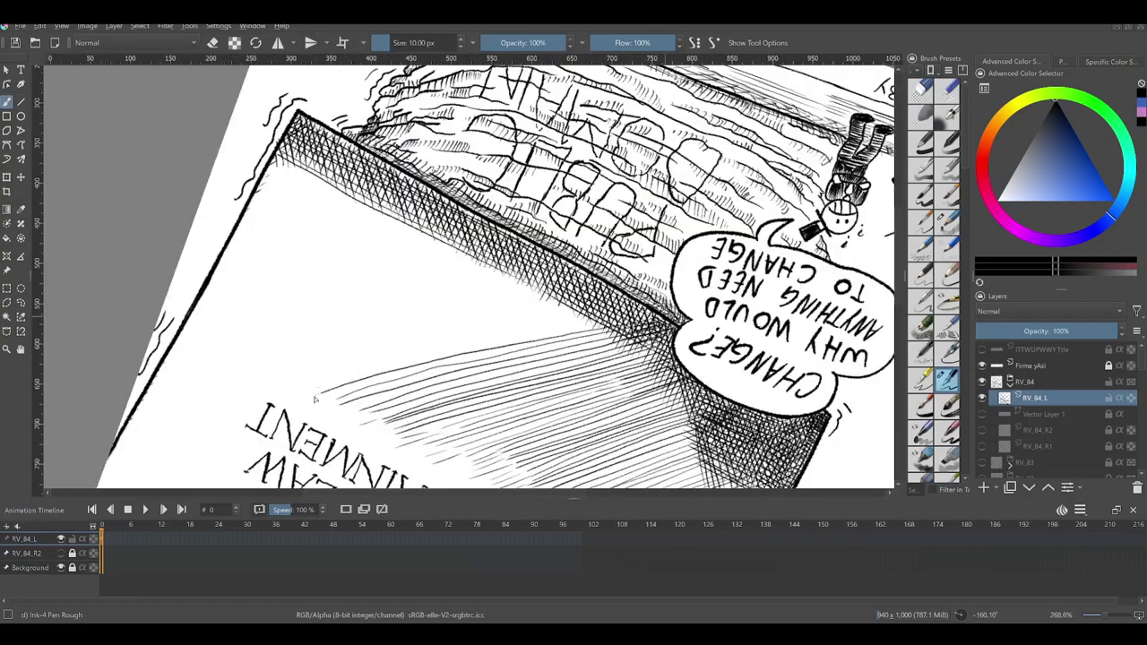
Step: With the canvas upside down, draw a fan of hatch strokes along the book's bottom
drag(466, 351, 297, 394)
drag(660, 313, 391, 371)
mouse_move(623, 311)
mouse_down()
mouse_move(289, 386)
mouse_move(356, 430)
mouse_up()
mouse_move(672, 346)
mouse_down()
mouse_move(354, 414)
mouse_move(344, 395)
mouse_up()
drag(502, 296, 564, 362)
Step: Layer more diagonal hatching across the lower fan area and the bottom band
drag(722, 371, 362, 432)
drag(704, 369, 312, 444)
drag(582, 367, 606, 378)
drag(677, 373, 351, 439)
mouse_move(630, 381)
mouse_down()
mouse_move(353, 433)
mouse_move(502, 296)
mouse_up()
Step: Hatch below the COPYRIGHT LAW title and thicken the dense crosshatched bottom band
drag(614, 304, 317, 412)
mouse_move(606, 326)
mouse_down()
mouse_move(337, 424)
mouse_move(350, 429)
mouse_up()
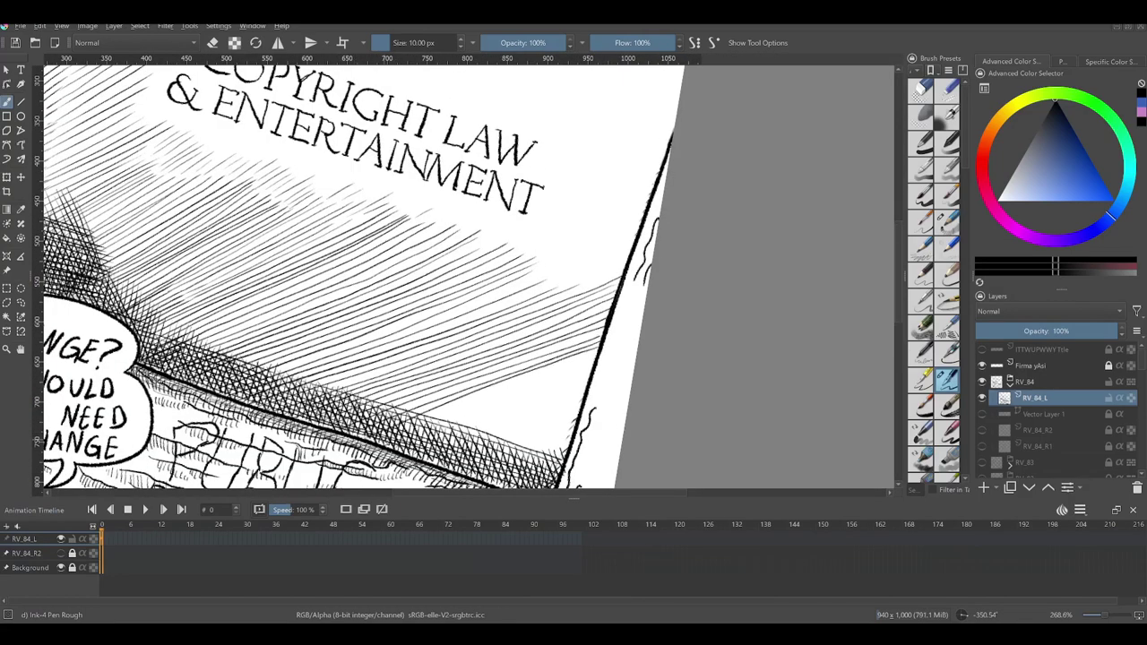
drag(598, 350, 399, 446)
drag(591, 374, 439, 463)
drag(586, 405, 469, 476)
scroll(576, 337, down, 3)
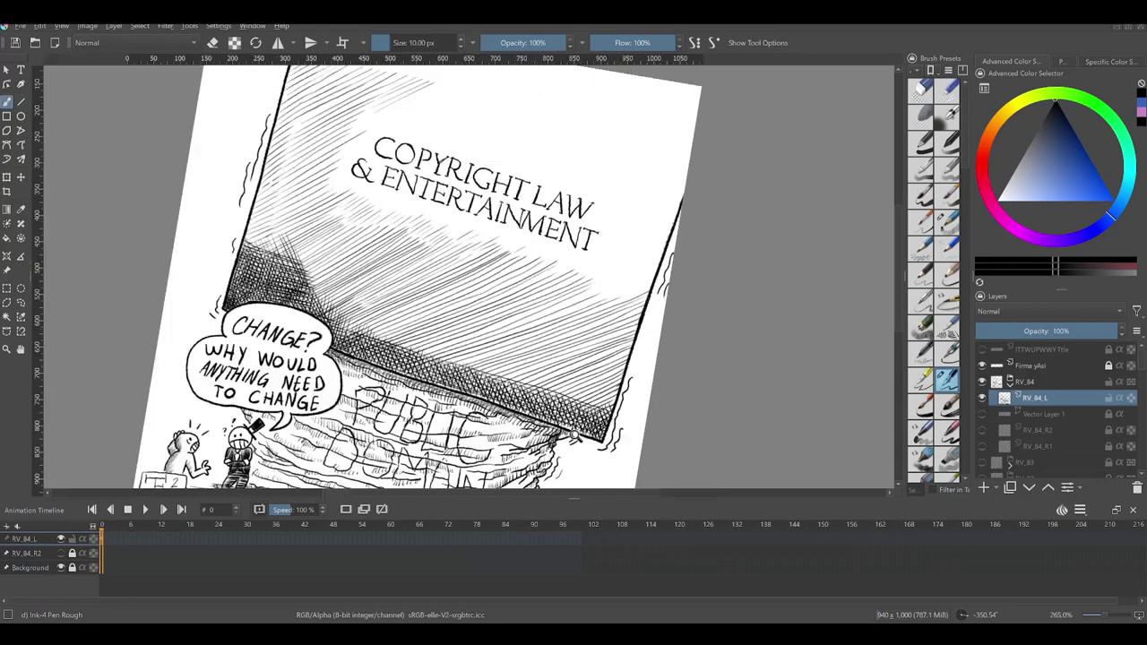
Step: Tilt the canvas slightly and add light diagonal hatching at the cover's top left
drag(502, 296, 576, 337)
scroll(576, 337, up, 4)
scroll(576, 337, down, 3)
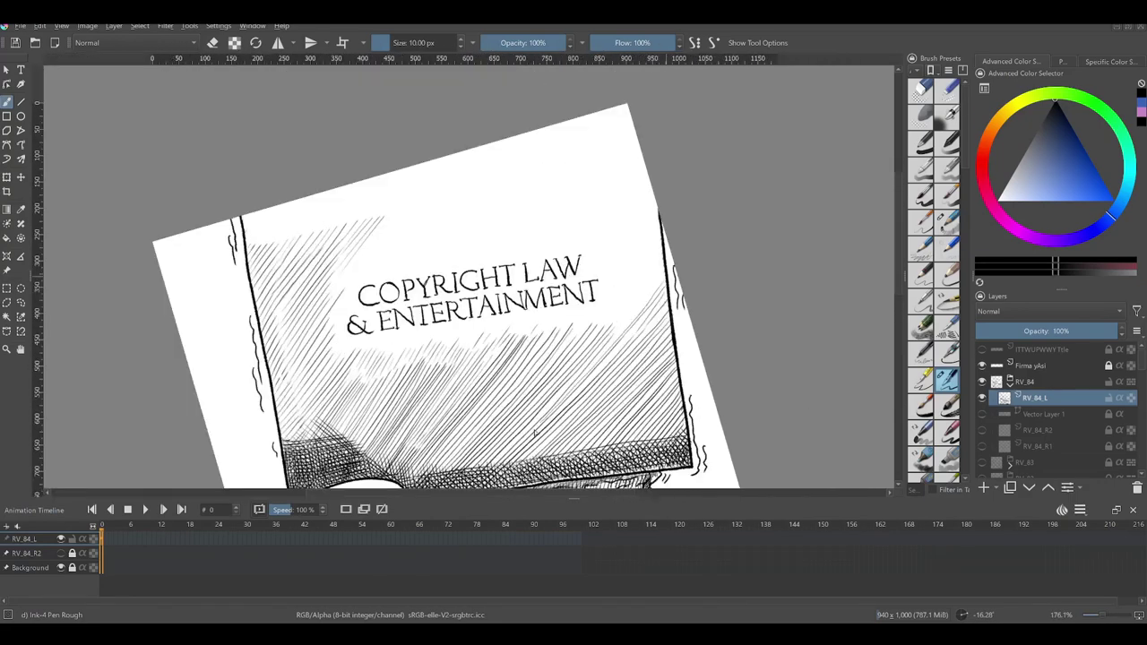
scroll(377, 340, up, 4)
drag(398, 308, 337, 392)
drag(451, 292, 387, 387)
mouse_move(514, 274)
mouse_down()
mouse_move(442, 366)
mouse_move(468, 359)
mouse_move(371, 312)
mouse_up()
Step: Add diagonal hatch strokes near the top of the book
scroll(634, 435, down, 3)
drag(516, 213, 419, 341)
mouse_move(548, 204)
mouse_down()
mouse_move(428, 356)
mouse_move(481, 324)
mouse_up()
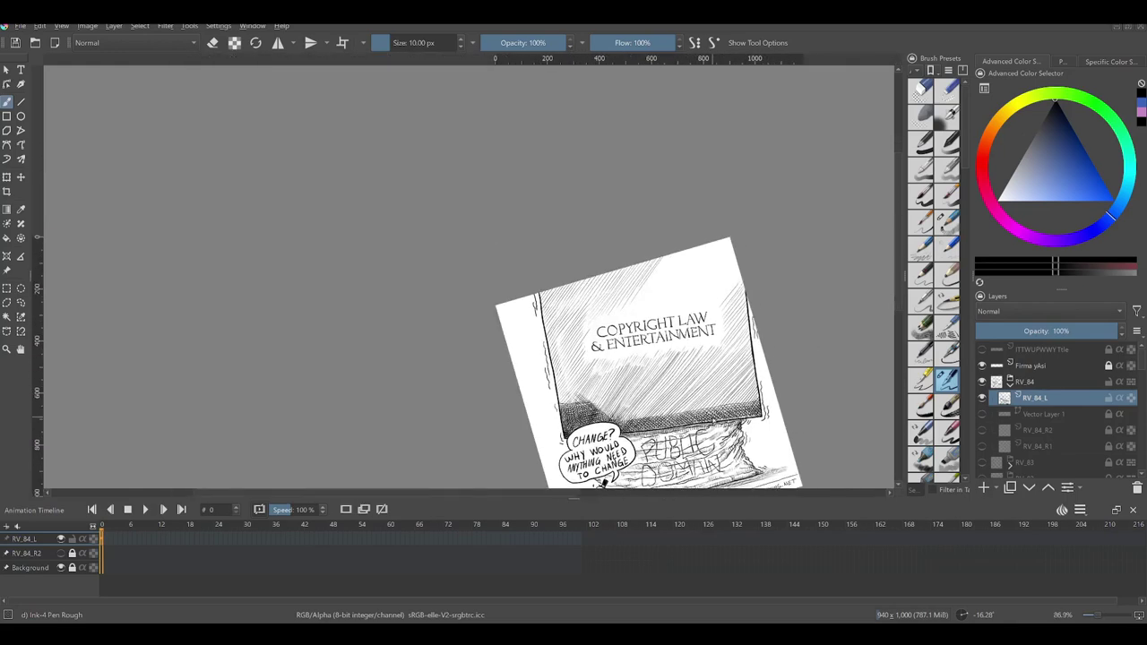
scroll(481, 413, down, 5)
scroll(481, 413, up, 4)
Step: Fill the cover's upper right with diagonal hatching, then reposition the panel higher
drag(667, 246, 622, 338)
drag(681, 238, 627, 342)
drag(699, 233, 643, 327)
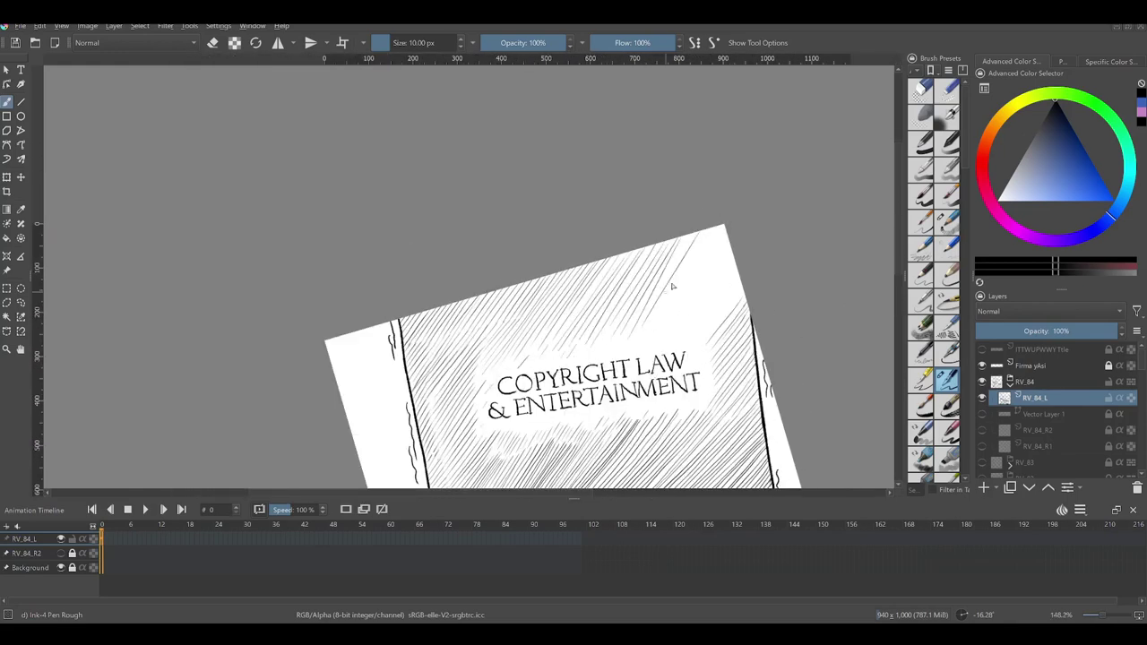
drag(722, 229, 670, 328)
drag(718, 260, 672, 405)
scroll(757, 258, up, 2)
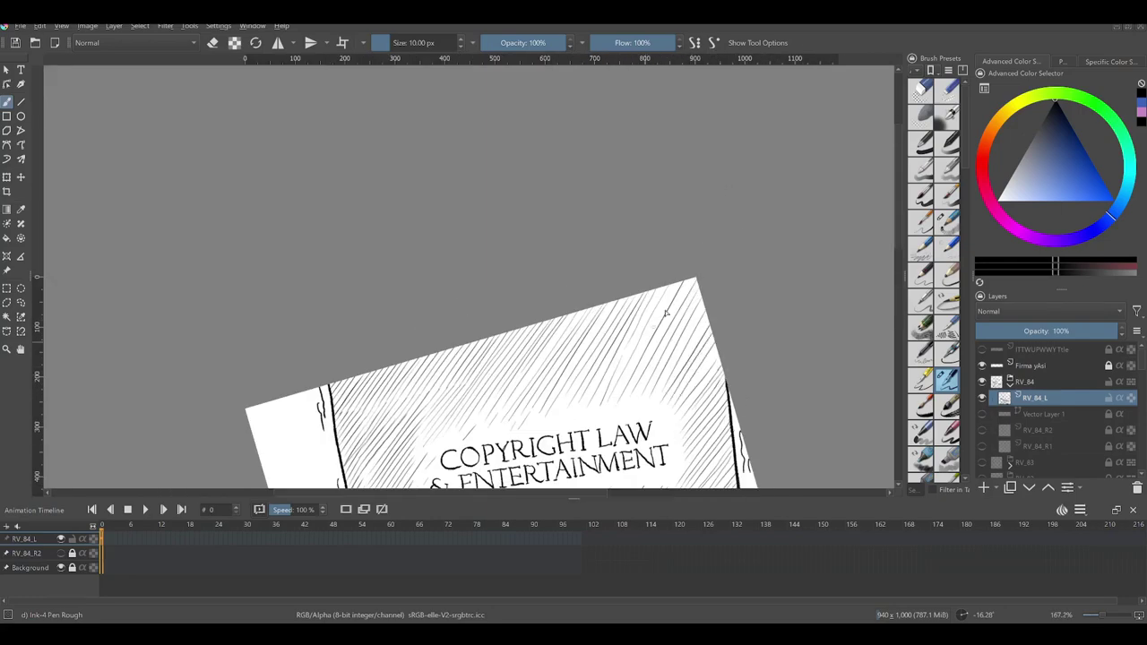
scroll(627, 269, down, 3)
drag(665, 224, 601, 270)
scroll(446, 376, down, 2)
scroll(573, 341, down, 2)
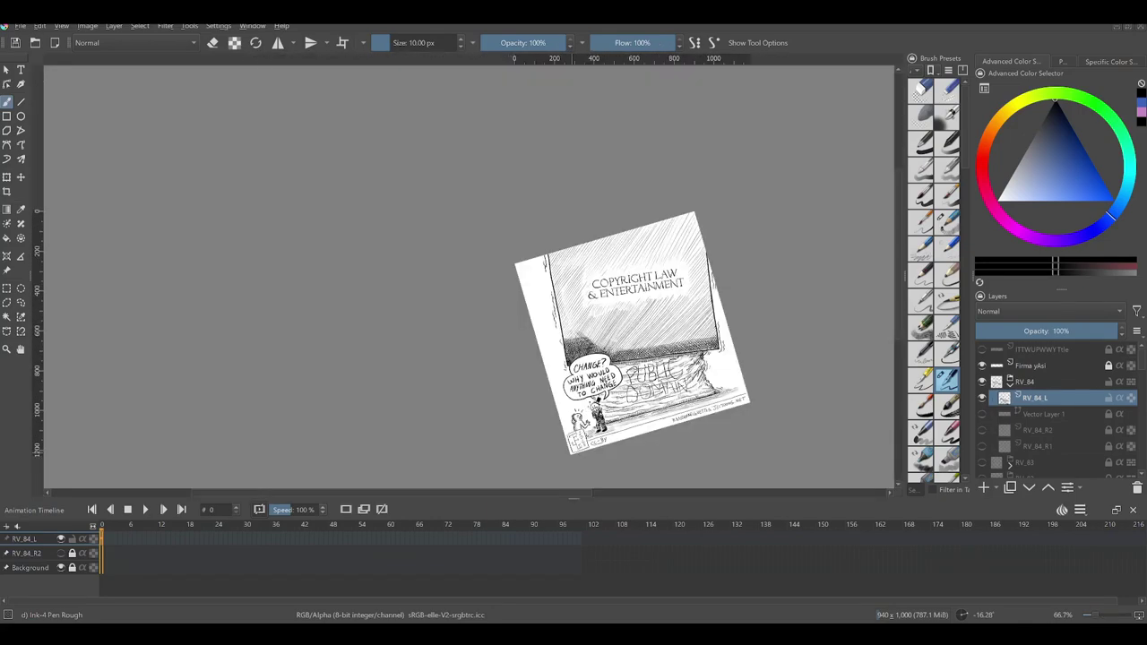
Step: Crosshatch the book's lower-left corner
scroll(512, 378, up, 6)
drag(487, 267, 582, 360)
drag(480, 233, 688, 423)
drag(689, 350, 654, 394)
mouse_move(471, 394)
mouse_down()
mouse_move(582, 420)
mouse_move(561, 411)
mouse_up()
drag(462, 360, 549, 383)
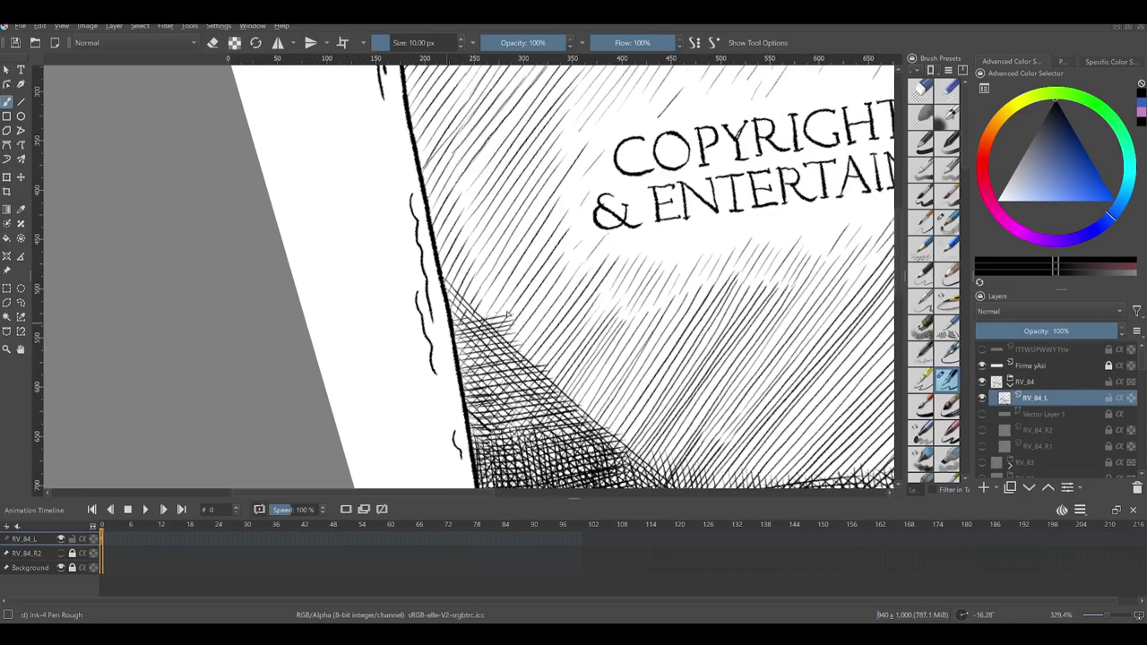
Step: Add hatching under and to the right of the title, undoing one stray stroke
mouse_move(533, 269)
mouse_down()
mouse_move(554, 377)
mouse_move(674, 377)
mouse_up()
mouse_move(534, 419)
mouse_down()
mouse_move(748, 369)
mouse_move(830, 330)
mouse_up()
drag(628, 358, 346, 403)
drag(818, 384, 789, 389)
drag(622, 411, 788, 389)
key(ctrl+z)
mouse_move(577, 423)
mouse_down()
mouse_move(812, 387)
mouse_move(876, 359)
mouse_up()
drag(812, 361, 701, 391)
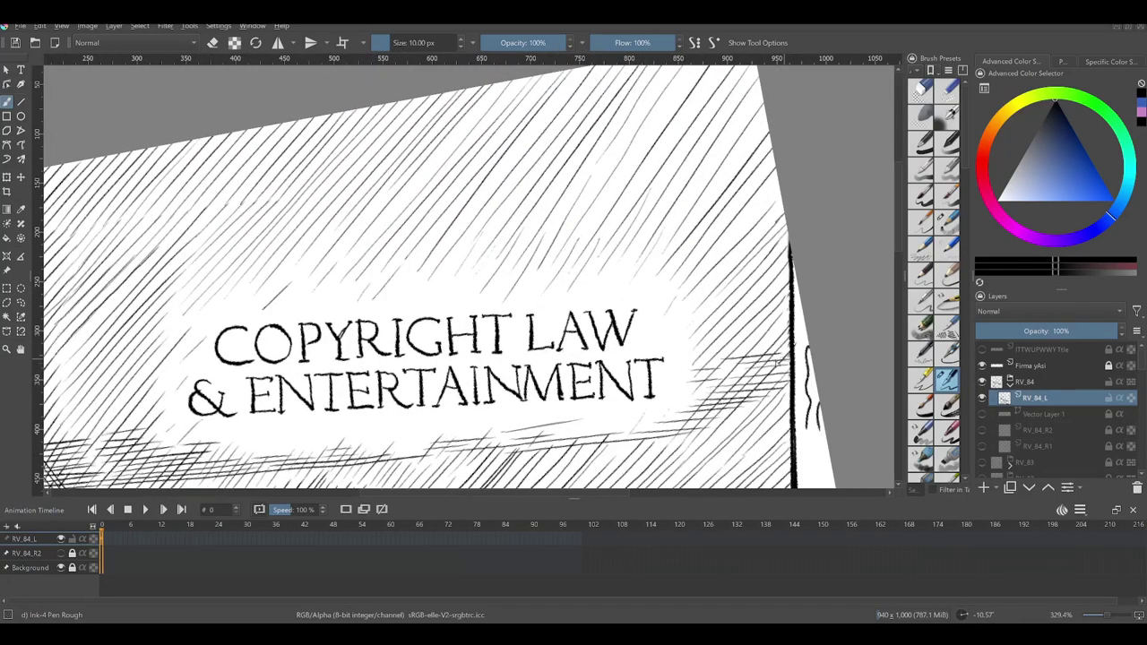
Step: Add hatching right of the title and crosshatch near the book's left spine
drag(663, 296, 789, 280)
drag(665, 288, 789, 269)
drag(681, 259, 785, 244)
drag(403, 358, 802, 323)
drag(537, 399, 441, 381)
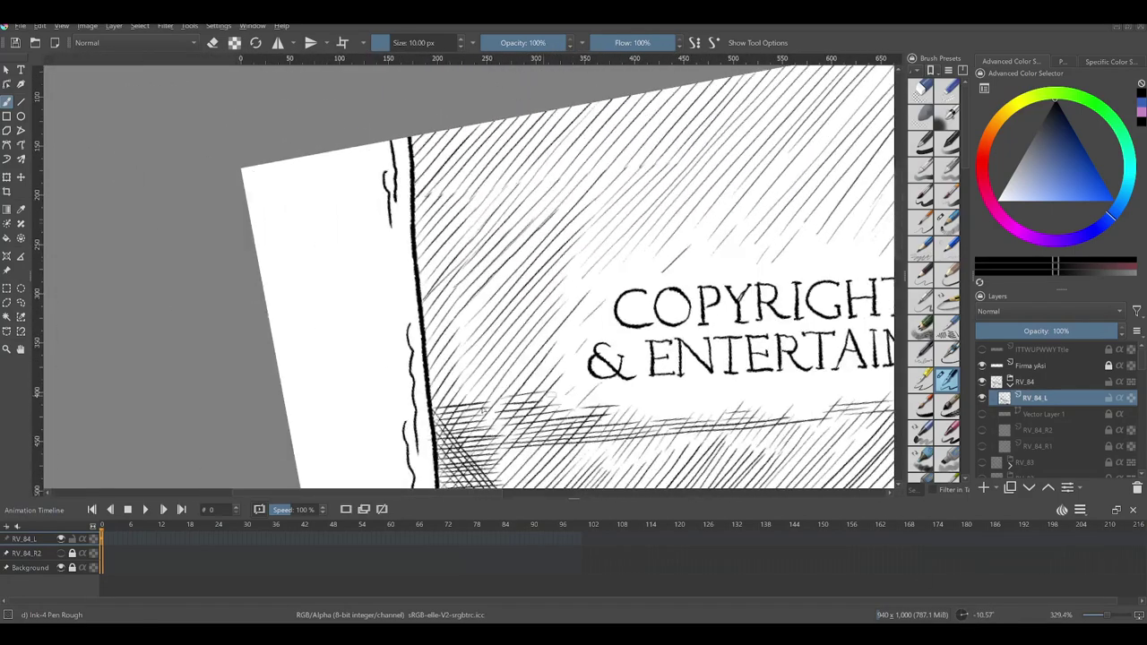
Step: Draw horizontal cross-hatching to the left of the title
drag(430, 334, 563, 321)
drag(424, 315, 552, 296)
drag(426, 299, 623, 261)
drag(430, 283, 620, 253)
scroll(470, 369, up, 2)
Step: Extend horizontal cross-hatching across the area above the COPYRIGHT text
drag(421, 367, 645, 323)
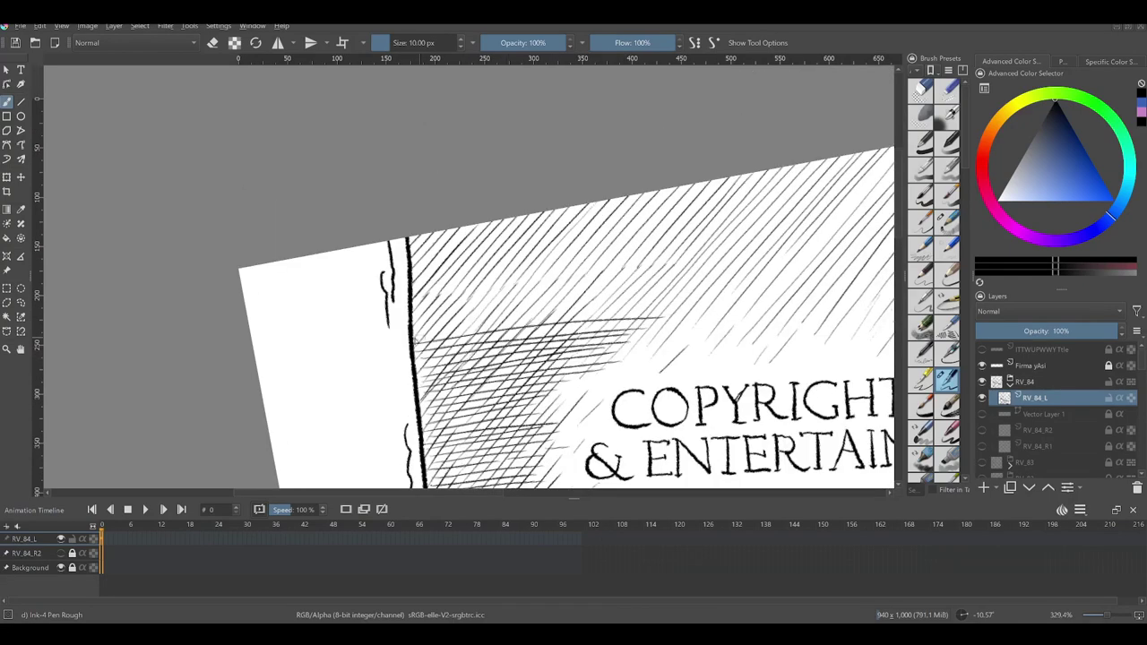
drag(414, 327, 661, 295)
scroll(537, 314, right, 4)
scroll(537, 340, right, 2)
drag(365, 381, 804, 342)
drag(699, 345, 891, 315)
drag(489, 353, 338, 384)
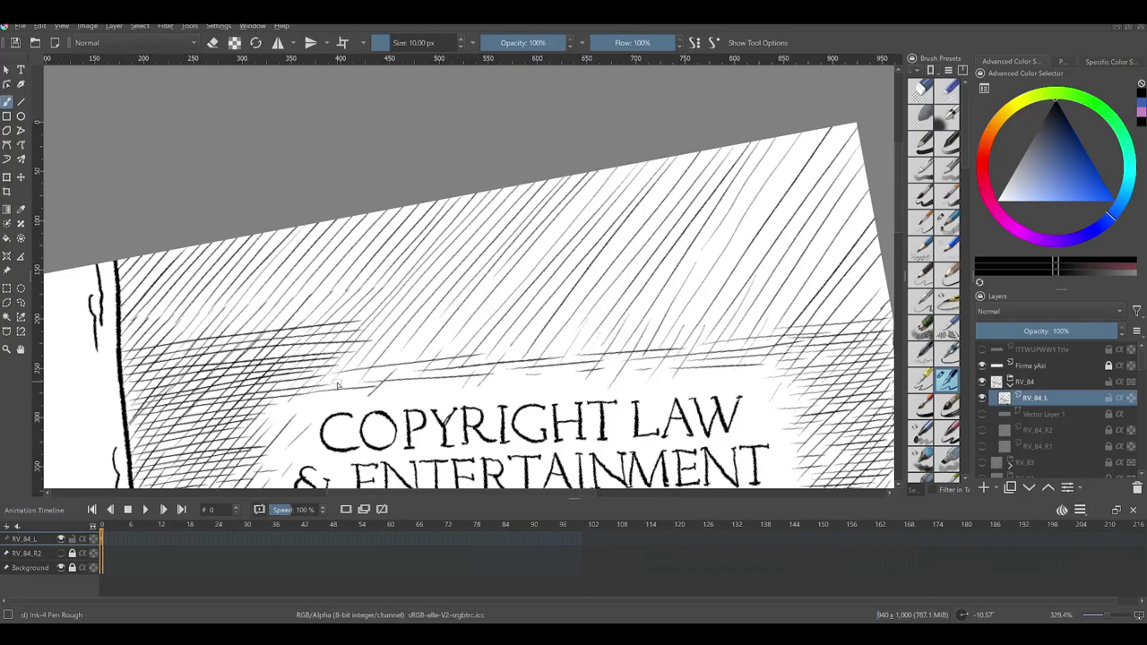
Step: Add more horizontal cross-hatching above the title, keeping the lettering white
drag(341, 372, 555, 338)
drag(492, 353, 786, 328)
drag(337, 363, 889, 306)
scroll(564, 415, down, 3)
scroll(653, 383, up, 3)
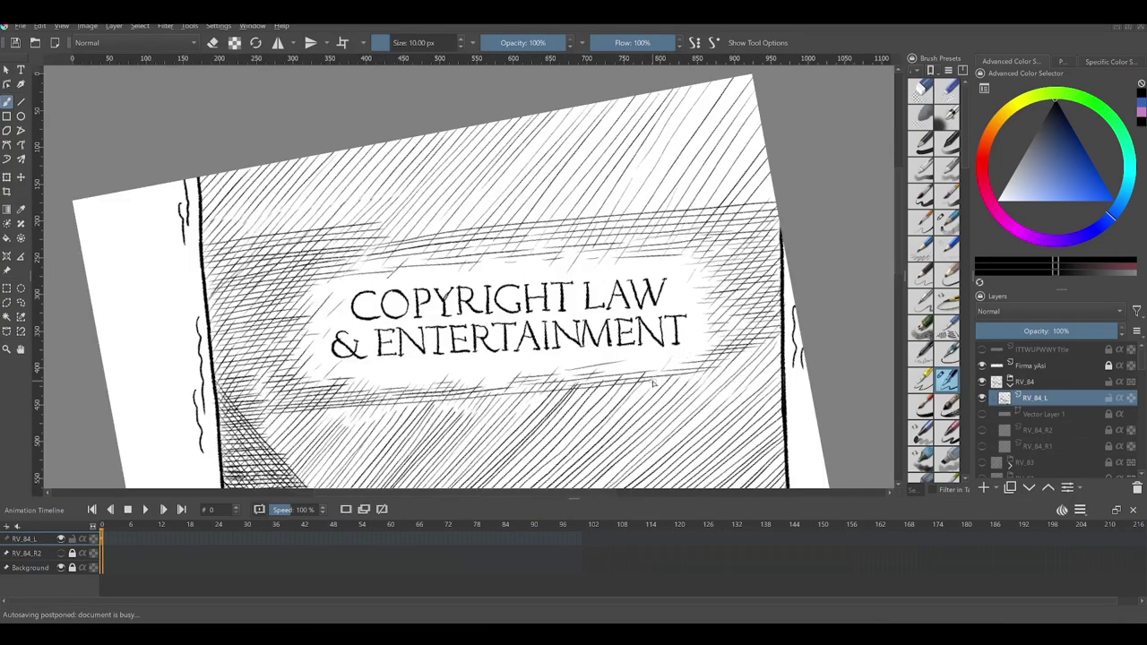
Step: Tilt the canvas counter-clockwise and add diagonal hatching around the title and cover top
mouse_move(654, 383)
mouse_down()
mouse_move(336, 403)
mouse_move(713, 228)
mouse_up()
drag(333, 400, 806, 181)
drag(513, 326, 806, 188)
drag(354, 413, 806, 206)
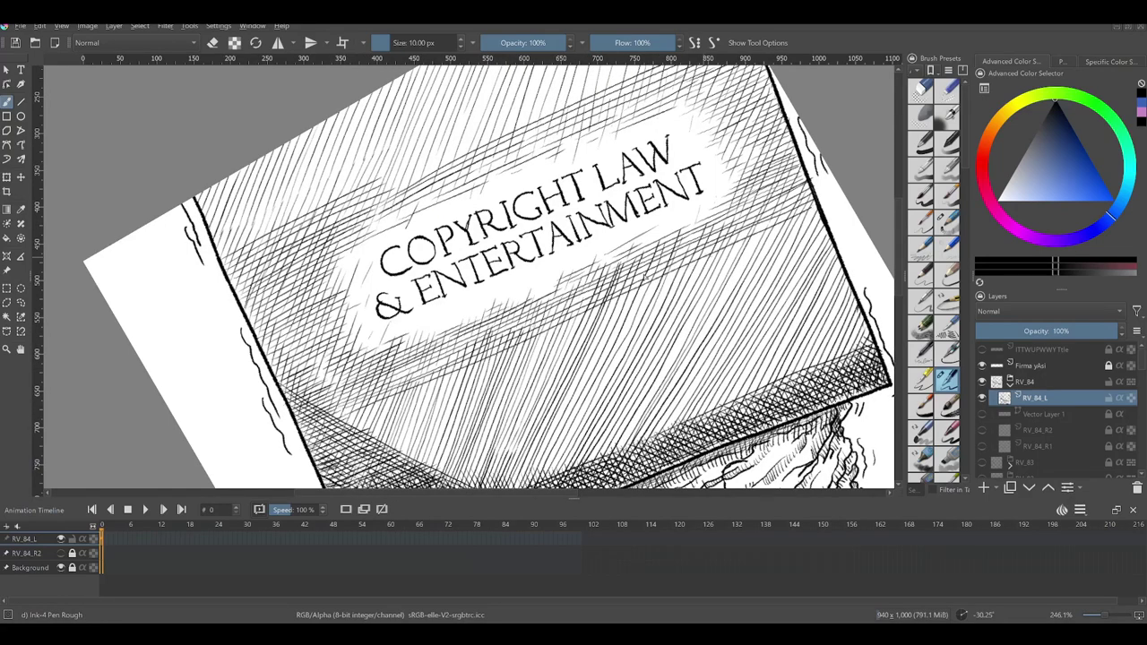
Step: Add diagonal hatching near the cover's top and a few strokes on its left
drag(480, 349, 792, 203)
drag(668, 264, 725, 99)
scroll(685, 121, down, 5)
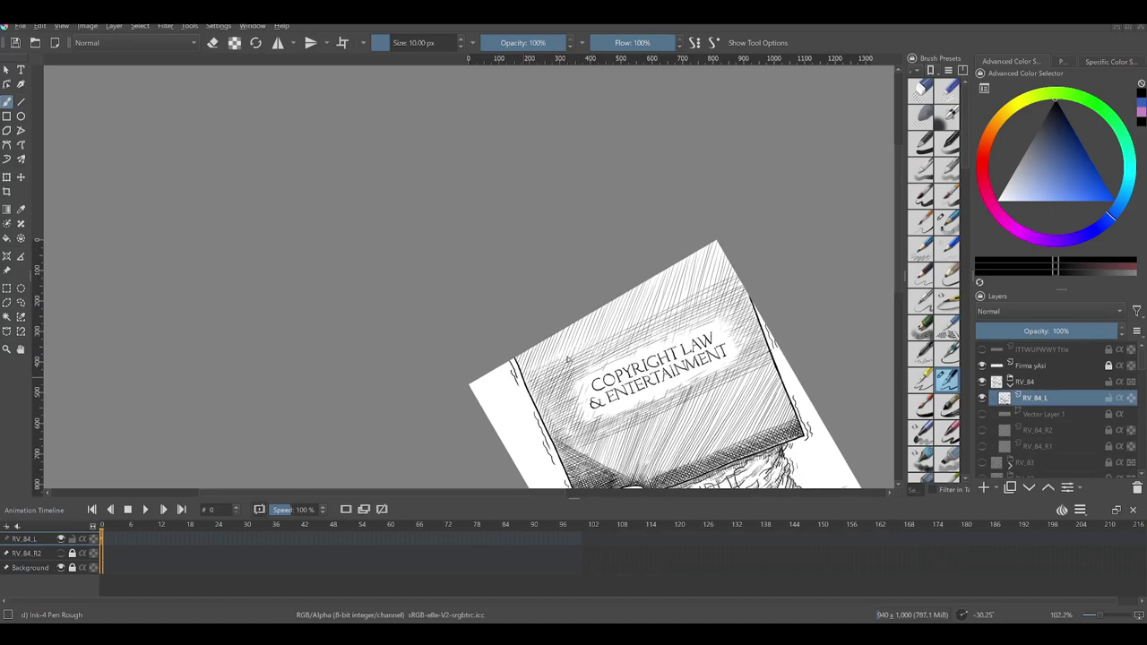
scroll(660, 327, up, 5)
mouse_move(667, 288)
mouse_down()
mouse_move(322, 462)
mouse_move(751, 253)
mouse_up()
Step: Pan across the cover and fill gaps with more diagonal hatching
drag(556, 311, 484, 364)
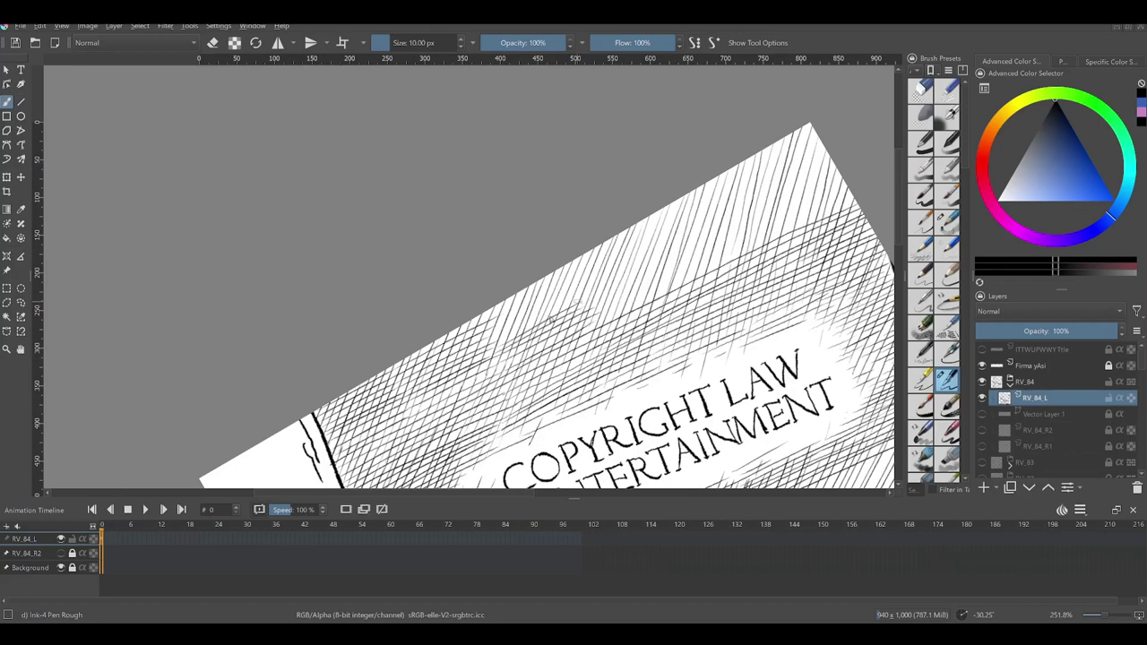
drag(555, 287, 415, 333)
drag(573, 335, 716, 260)
drag(457, 390, 710, 254)
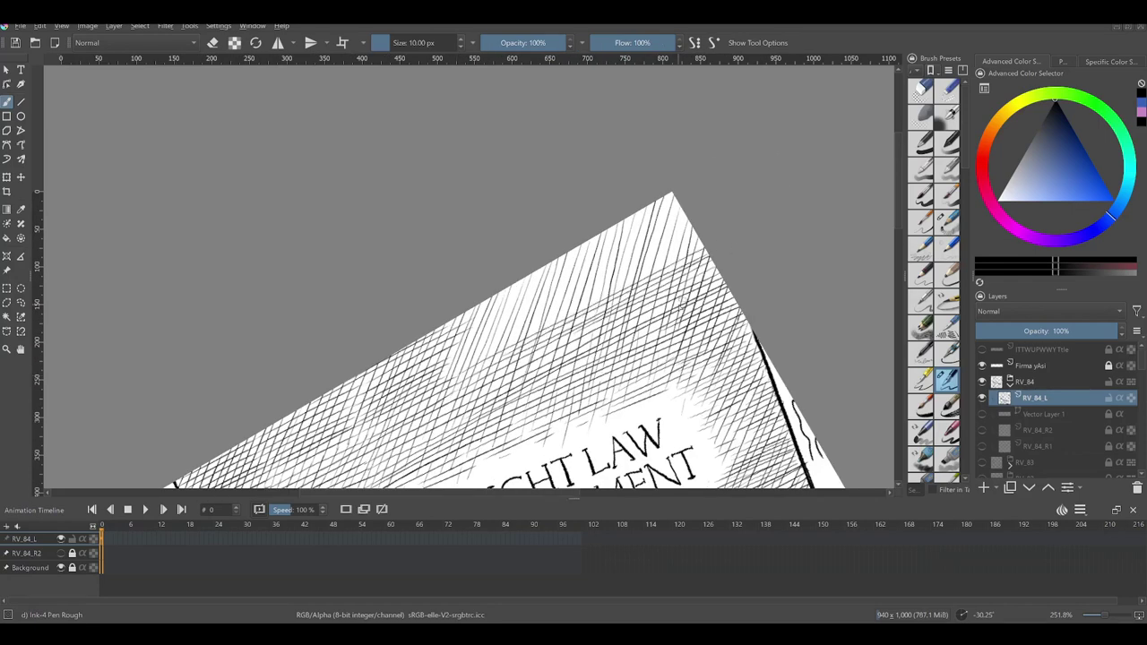
drag(448, 328, 681, 199)
mouse_move(452, 361)
mouse_down()
mouse_move(690, 217)
mouse_move(686, 240)
mouse_up()
scroll(618, 249, down, 6)
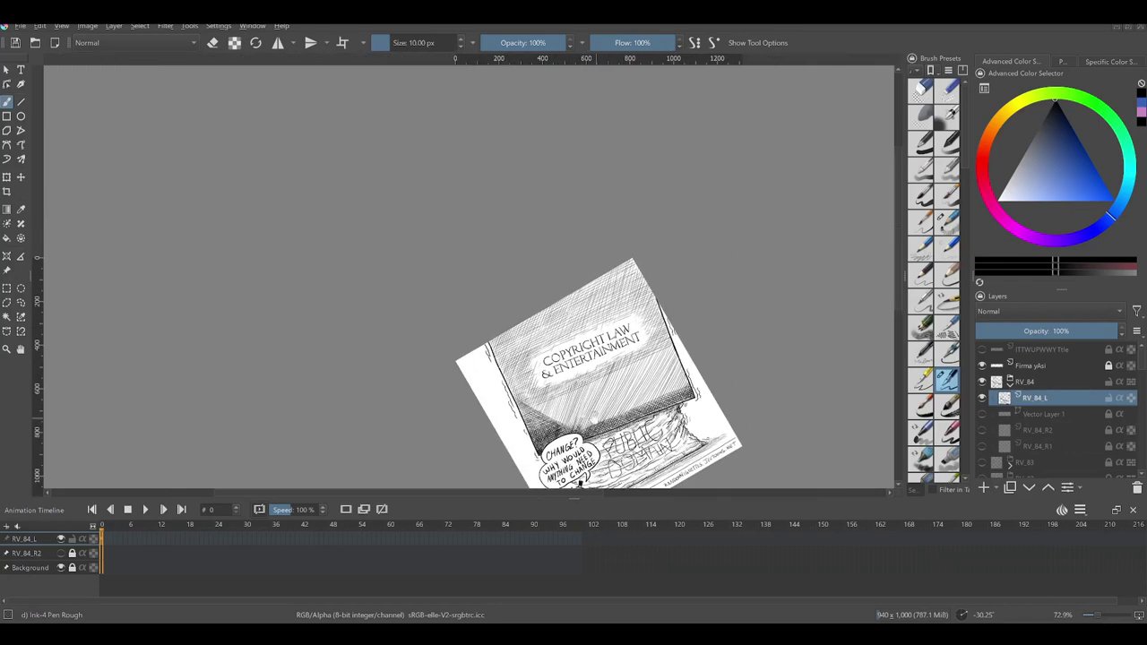
scroll(606, 400, up, 4)
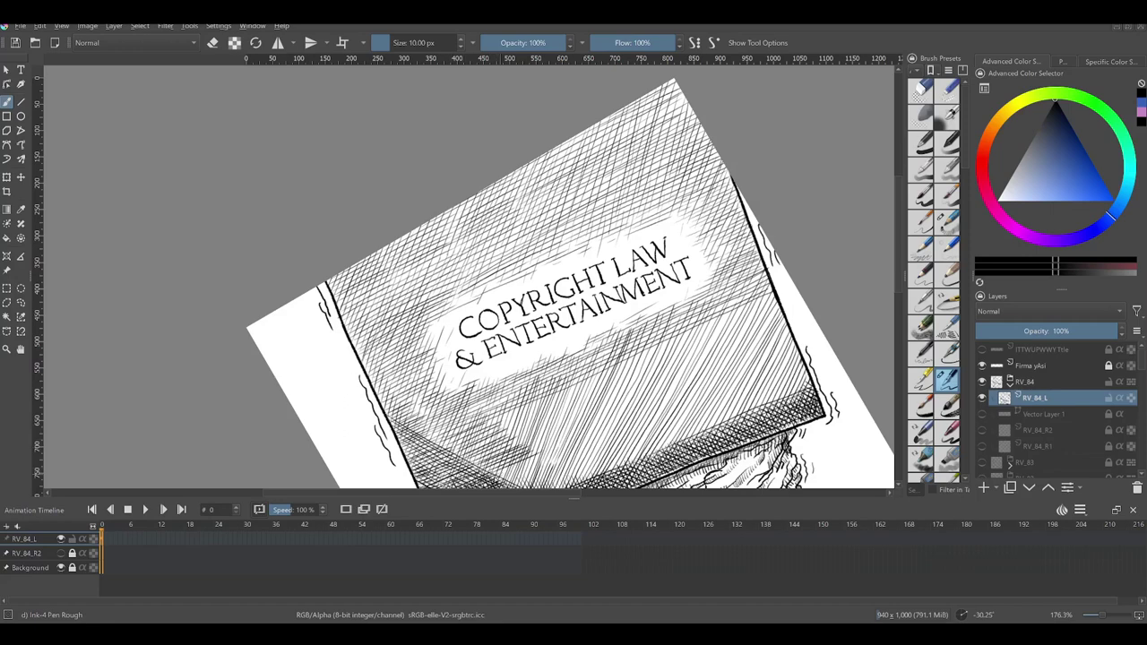
Step: Darken the cover's lower right with extra diagonal hatching near the CHANGE? bubble
drag(543, 454, 463, 414)
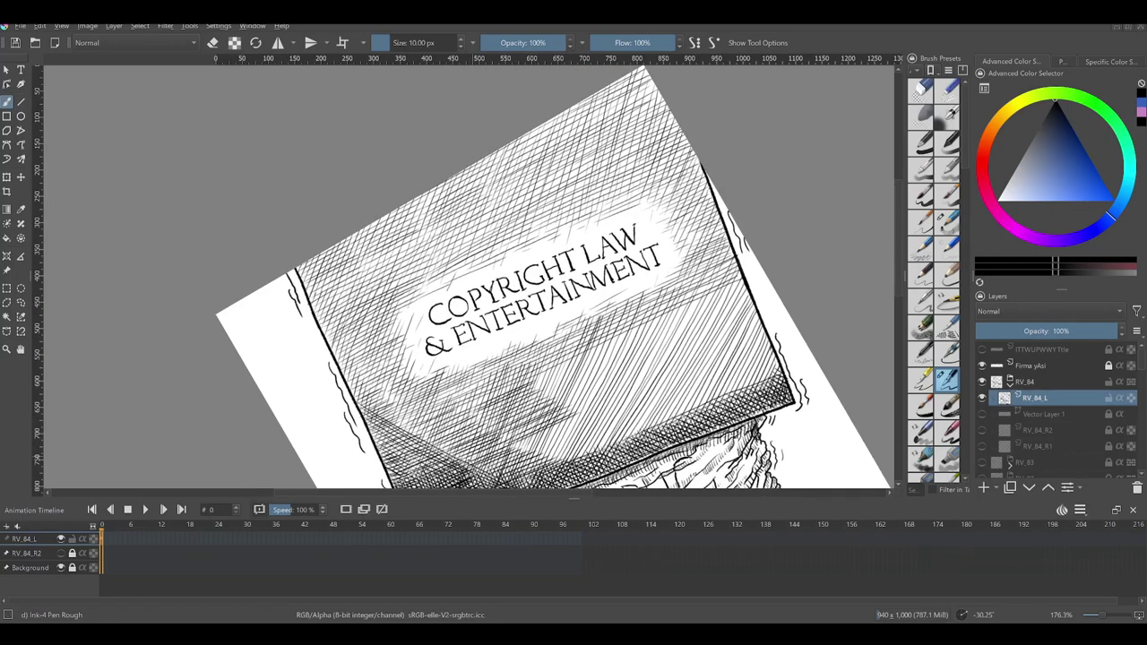
mouse_move(657, 421)
mouse_down()
mouse_move(627, 340)
mouse_move(745, 261)
mouse_up()
drag(665, 288, 744, 253)
drag(555, 333, 731, 253)
mouse_move(509, 317)
mouse_down()
mouse_move(609, 274)
mouse_move(668, 222)
mouse_up()
mouse_move(584, 299)
mouse_down()
mouse_move(690, 249)
mouse_move(610, 334)
mouse_up()
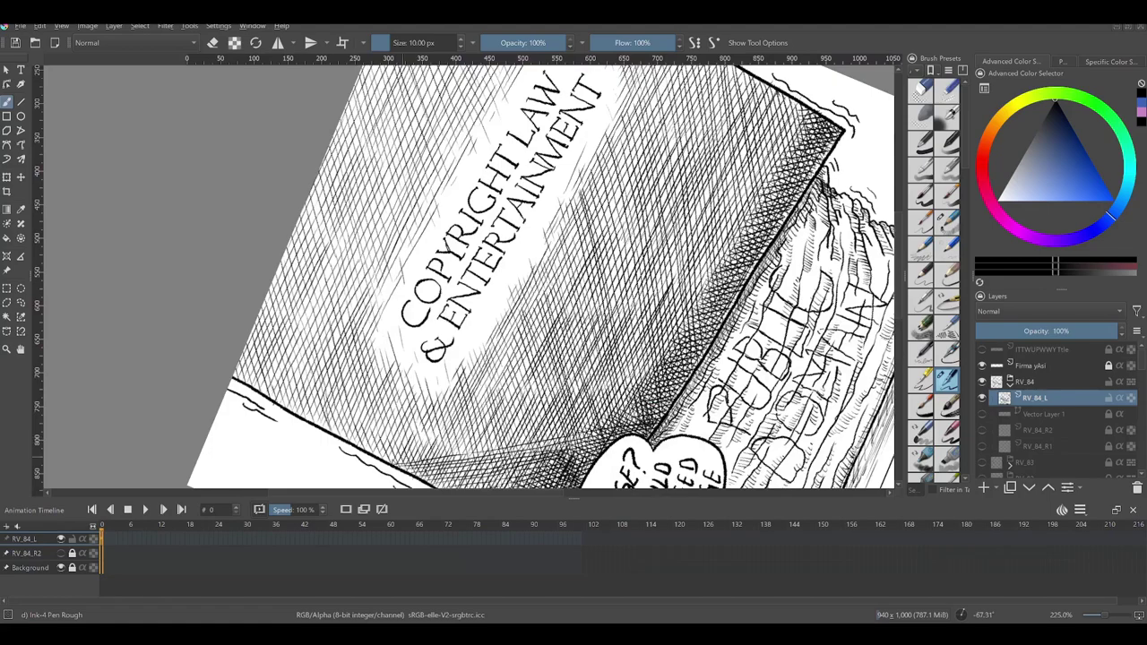
Step: Hatch the book cover's upper area and its lower edge with pen strokes
drag(362, 451, 684, 355)
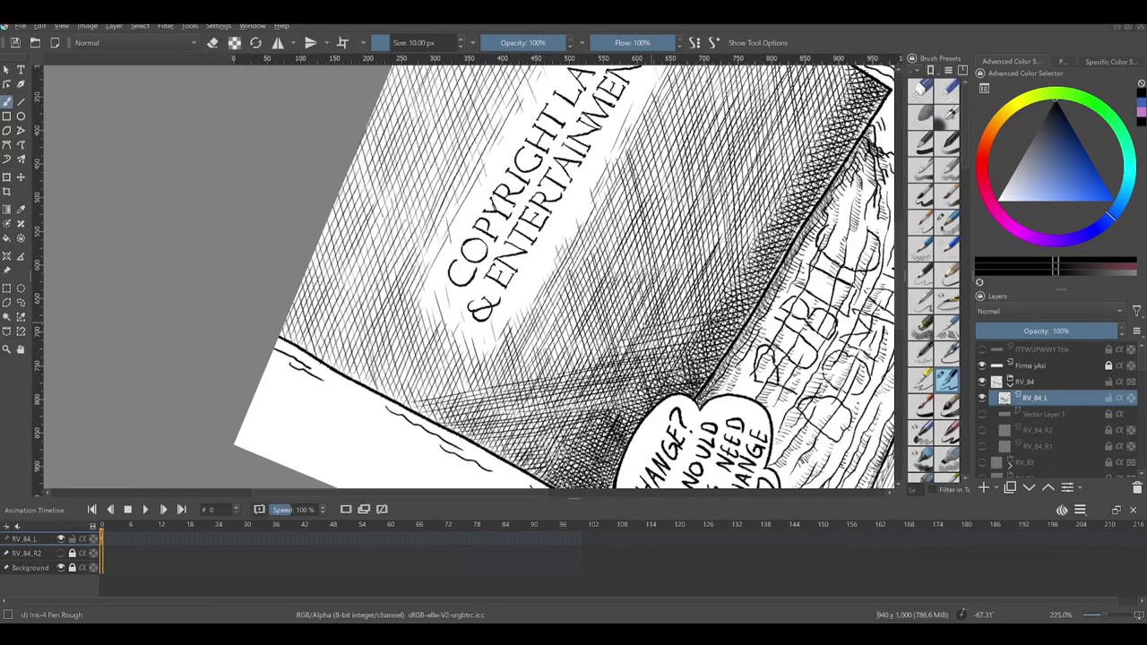
drag(649, 300, 742, 276)
key(minus)
key(minus)
key(minus)
key(plus)
key(plus)
key(plus)
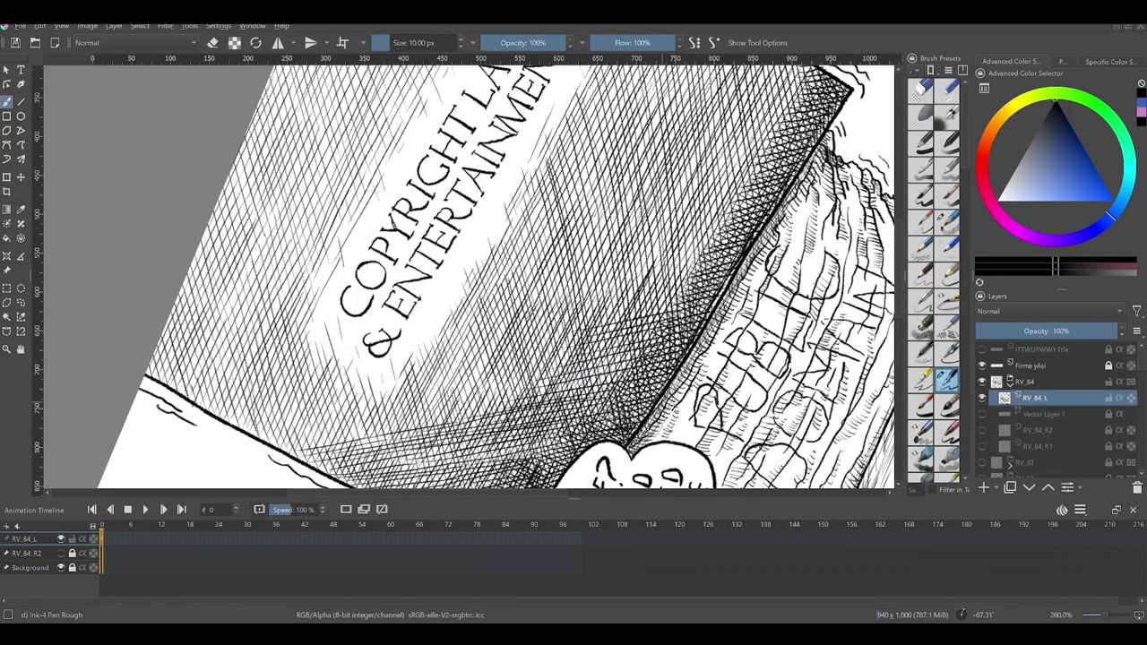
drag(448, 269, 541, 246)
drag(377, 429, 497, 380)
drag(387, 378, 457, 358)
drag(366, 414, 461, 380)
drag(337, 425, 391, 398)
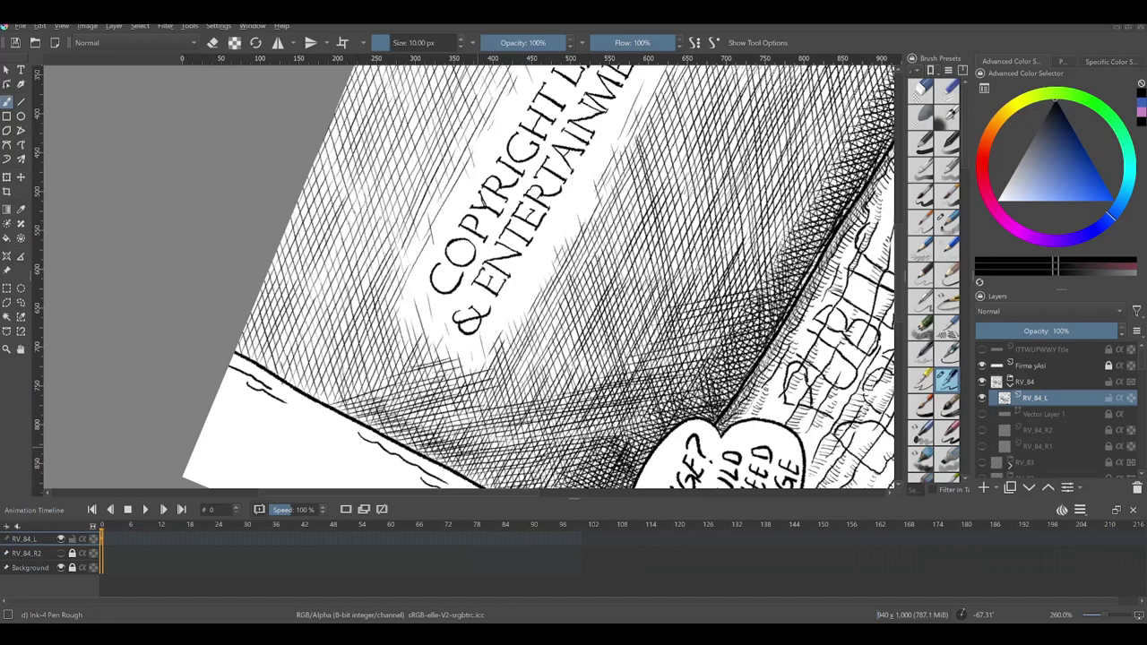
Step: Add diagonal hatching just below the book's title
drag(448, 269, 627, 262)
mouse_move(490, 373)
mouse_down()
mouse_move(633, 342)
mouse_move(584, 338)
mouse_up()
drag(442, 359, 586, 315)
drag(419, 344, 566, 295)
drag(496, 385, 570, 368)
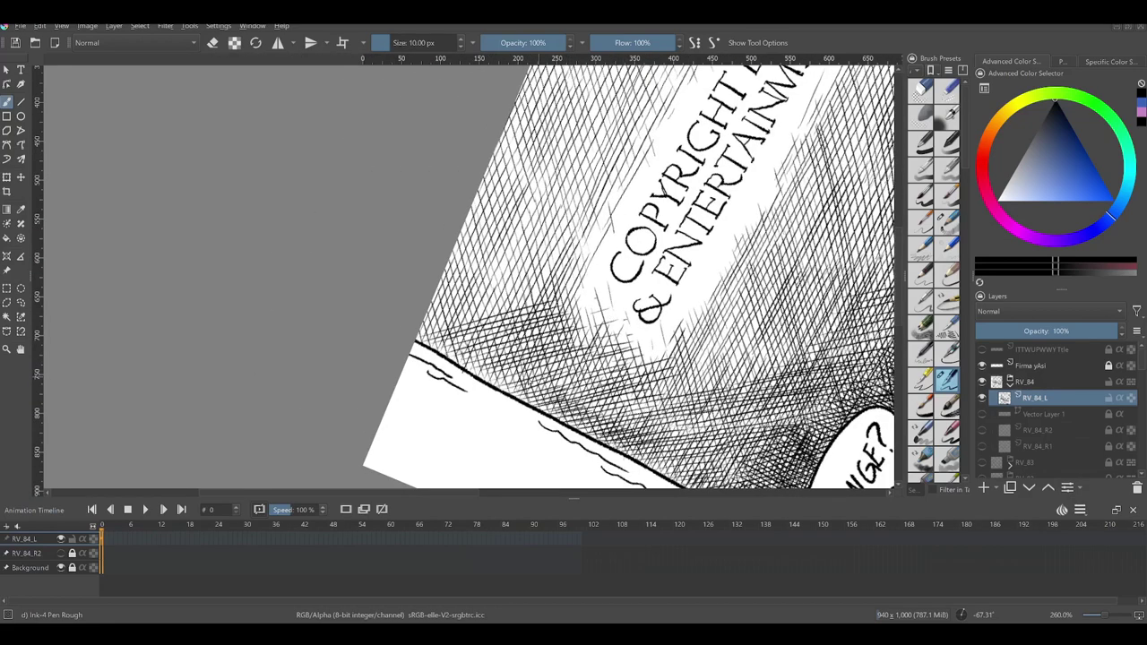
Step: Hatch the cover's lower area and the space beside the title
drag(589, 285, 557, 391)
drag(387, 430, 458, 394)
drag(394, 410, 527, 377)
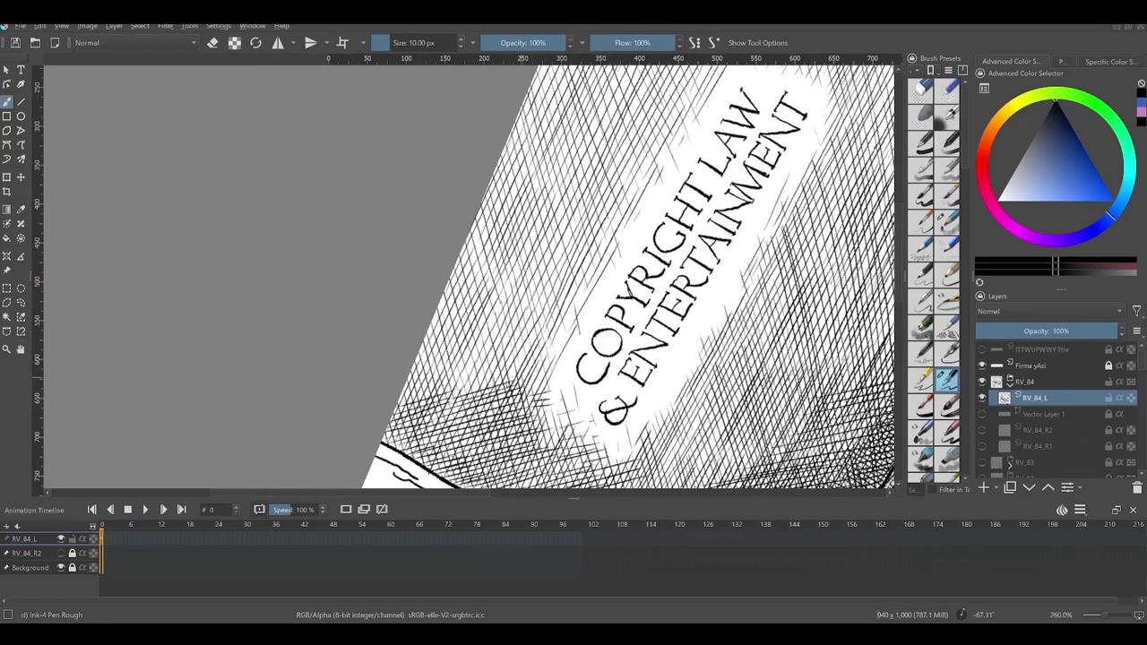
drag(398, 406, 501, 368)
drag(403, 391, 550, 339)
drag(491, 366, 586, 333)
Step: Densify the cross-hatching along the cover's top and around the title
scroll(597, 402, down, 1)
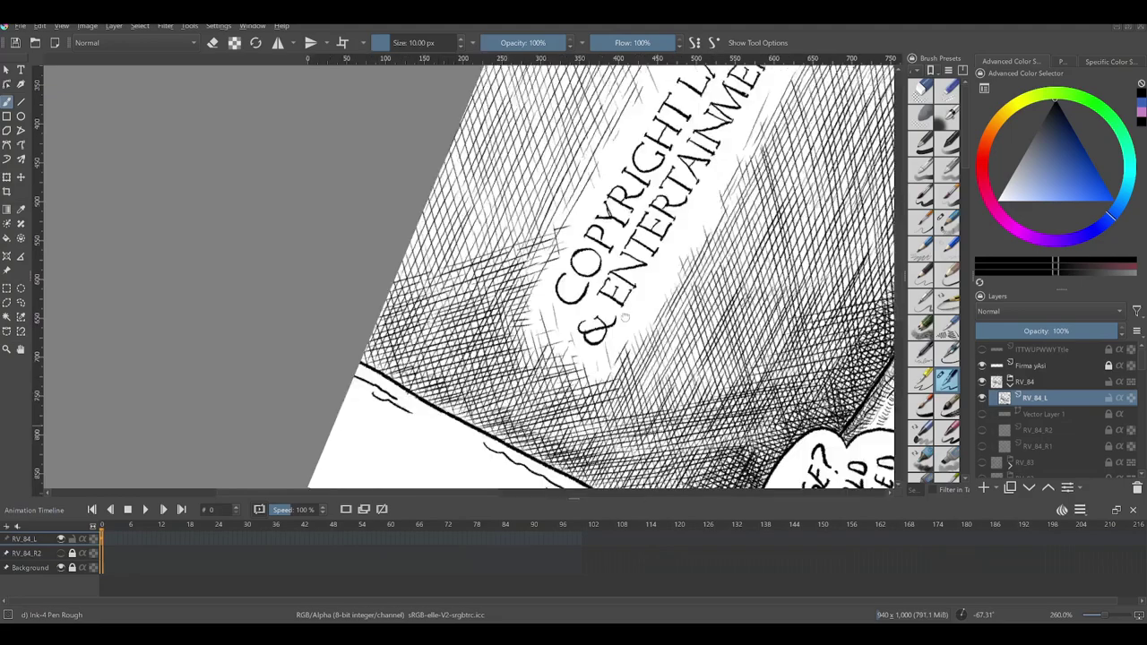
scroll(597, 401, down, 3)
scroll(597, 401, up, 2)
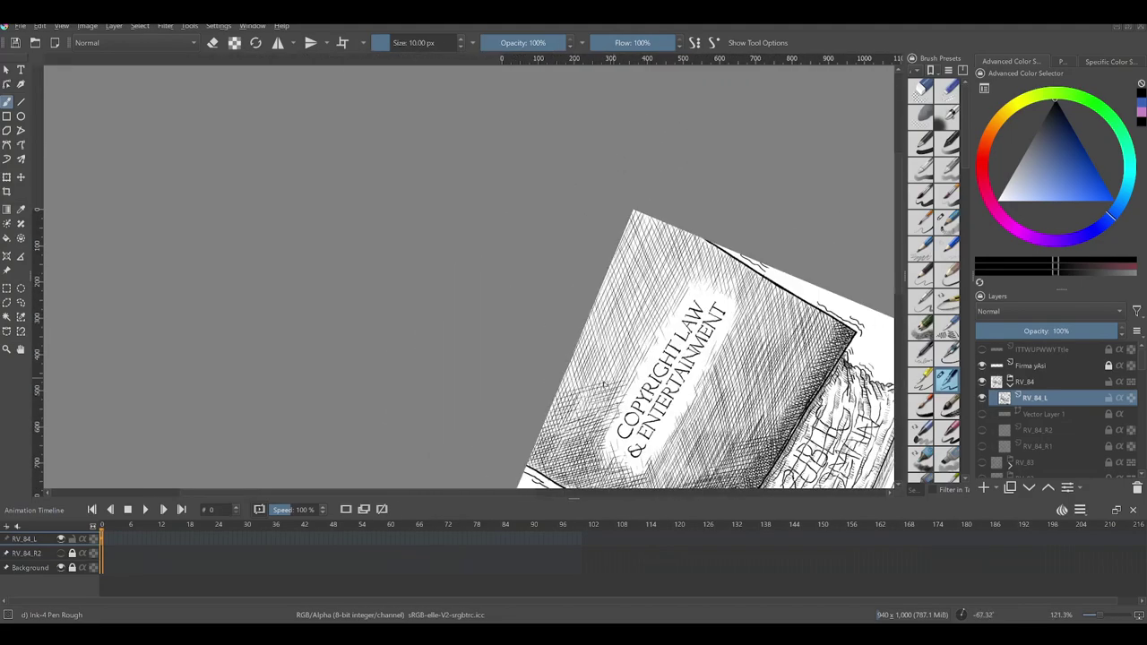
drag(659, 327, 644, 376)
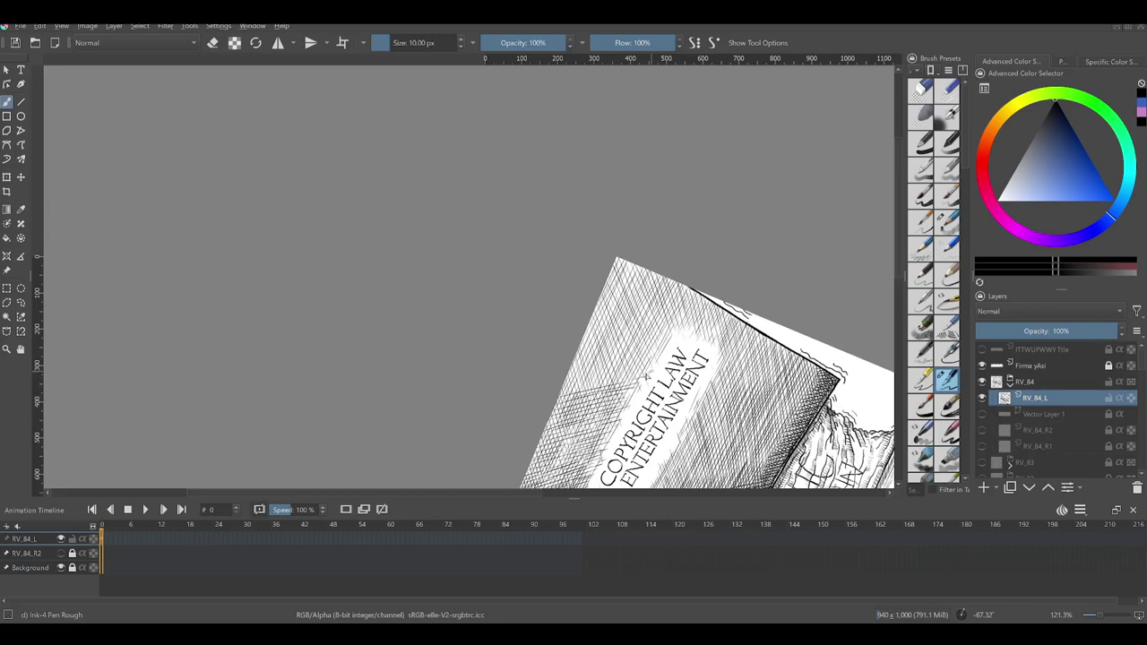
scroll(627, 358, down, 1)
scroll(627, 358, up, 2)
scroll(627, 358, up, 1)
drag(531, 308, 715, 274)
drag(537, 299, 722, 265)
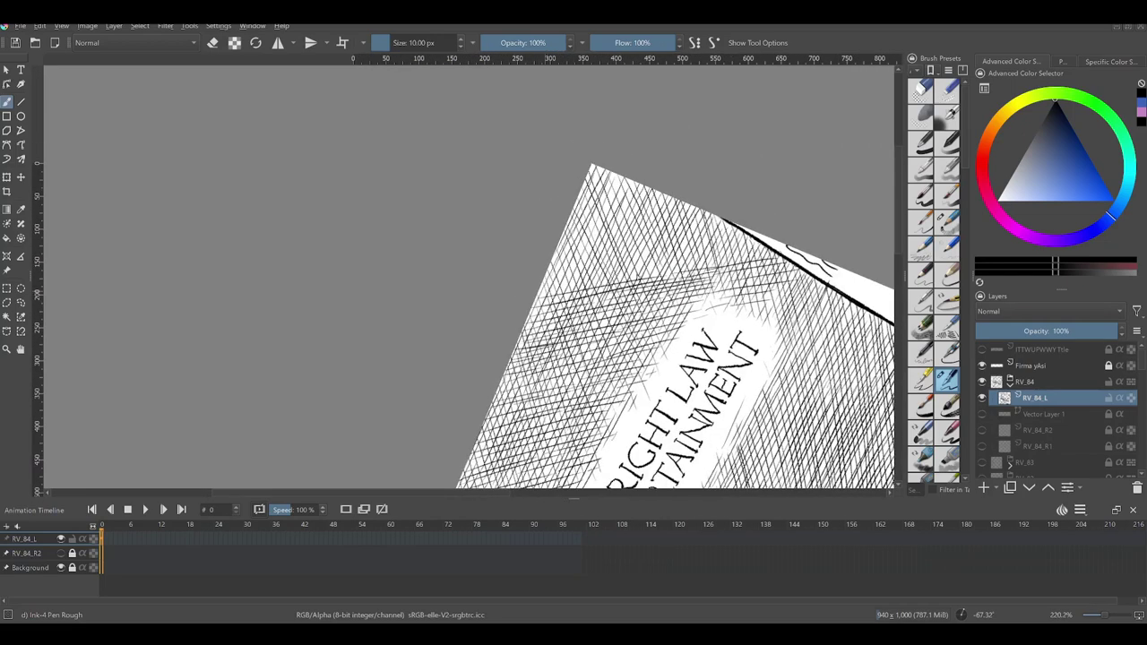
drag(547, 280, 763, 245)
drag(640, 258, 740, 233)
drag(562, 253, 736, 220)
drag(559, 240, 704, 209)
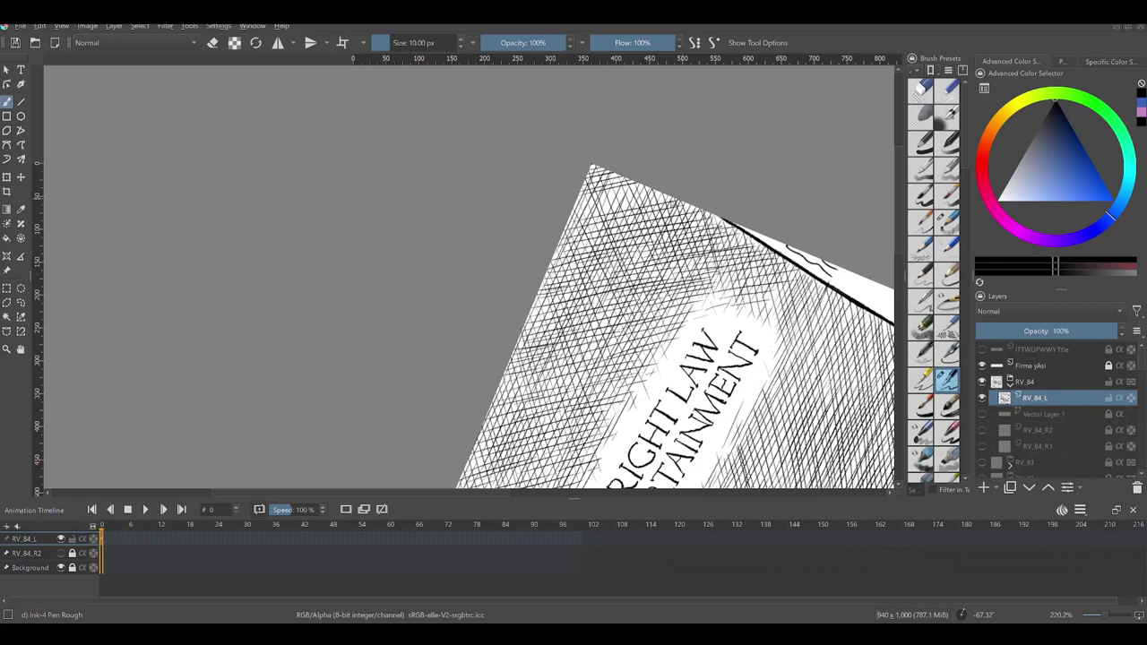
Step: Lay additional hatch strokes across the middle of the book cover
scroll(681, 251, down, 5)
scroll(708, 296, up, 1)
scroll(707, 295, up, 4)
drag(557, 405, 683, 380)
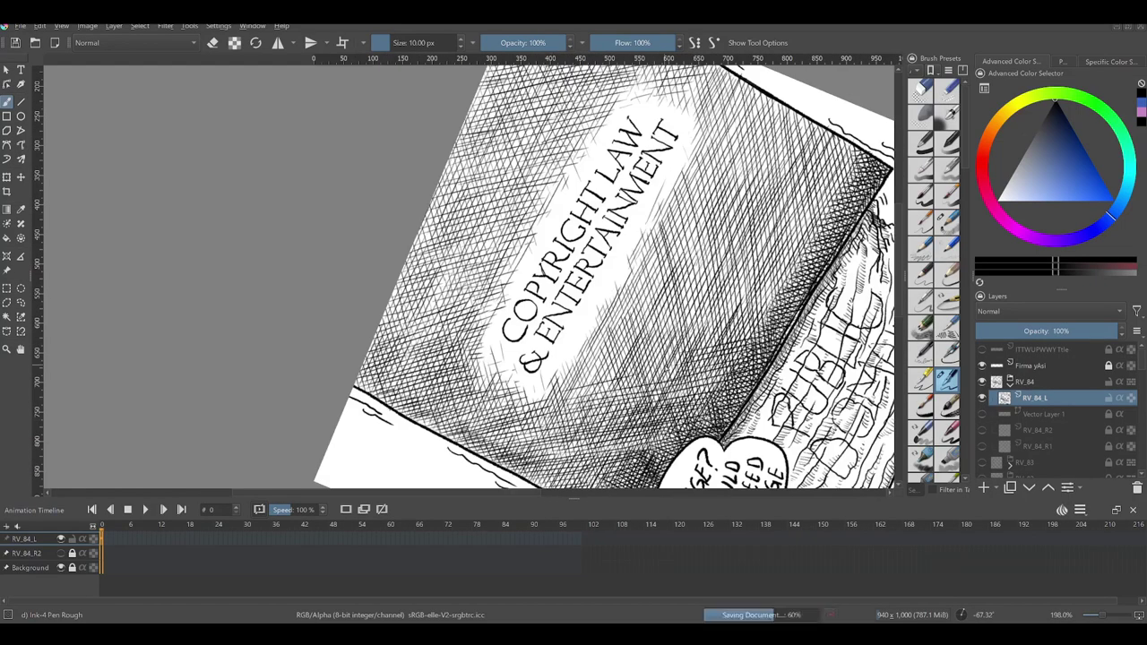
drag(605, 357, 752, 324)
drag(616, 337, 779, 299)
drag(631, 305, 792, 276)
drag(627, 269, 584, 392)
drag(552, 446, 614, 417)
drag(549, 486, 639, 445)
Step: Hatch the right side of the book with diagonal strokes
drag(627, 353, 799, 324)
drag(676, 322, 815, 290)
drag(736, 295, 829, 273)
drag(665, 362, 790, 344)
drag(666, 349, 810, 317)
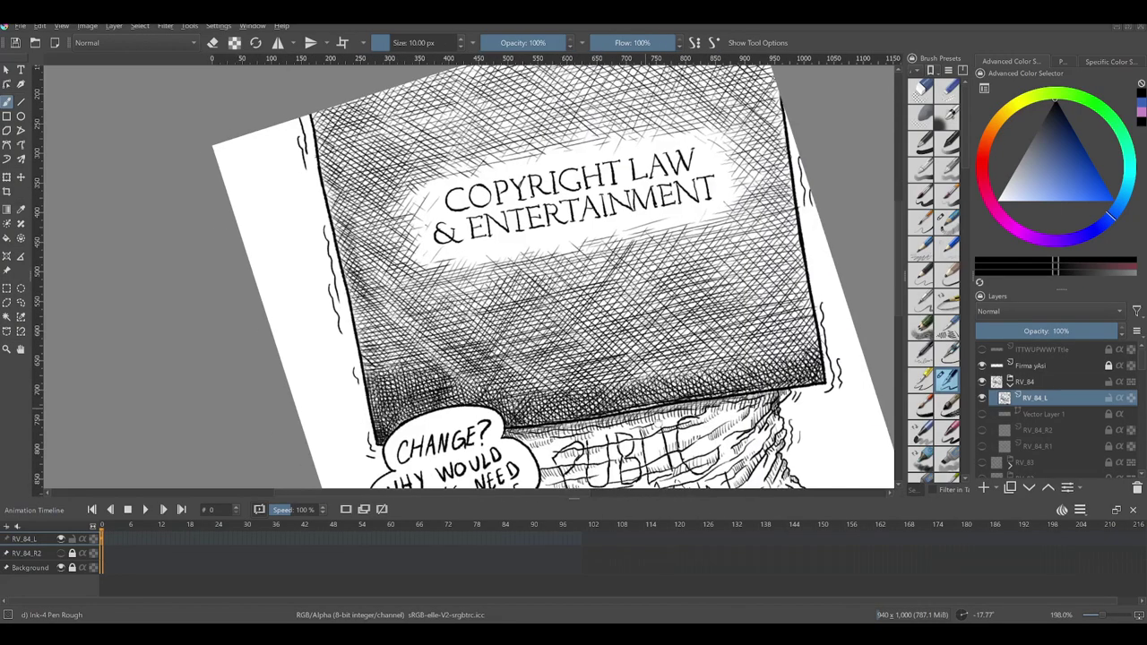
Step: Add near-vertical hatch strokes across the cover and the book's right side
drag(498, 408, 547, 310)
drag(573, 390, 612, 294)
mouse_move(619, 389)
mouse_down()
mouse_move(640, 276)
mouse_move(667, 310)
mouse_up()
drag(661, 387, 695, 285)
drag(701, 376, 708, 297)
drag(735, 364, 740, 283)
mouse_move(776, 361)
mouse_down()
mouse_move(789, 259)
mouse_move(815, 258)
mouse_up()
Step: Hatch the left side of the book with short vertical strokes
key(minus)
drag(545, 419, 559, 361)
drag(559, 427, 576, 366)
drag(536, 364, 550, 269)
drag(578, 420, 589, 376)
drag(627, 313, 549, 341)
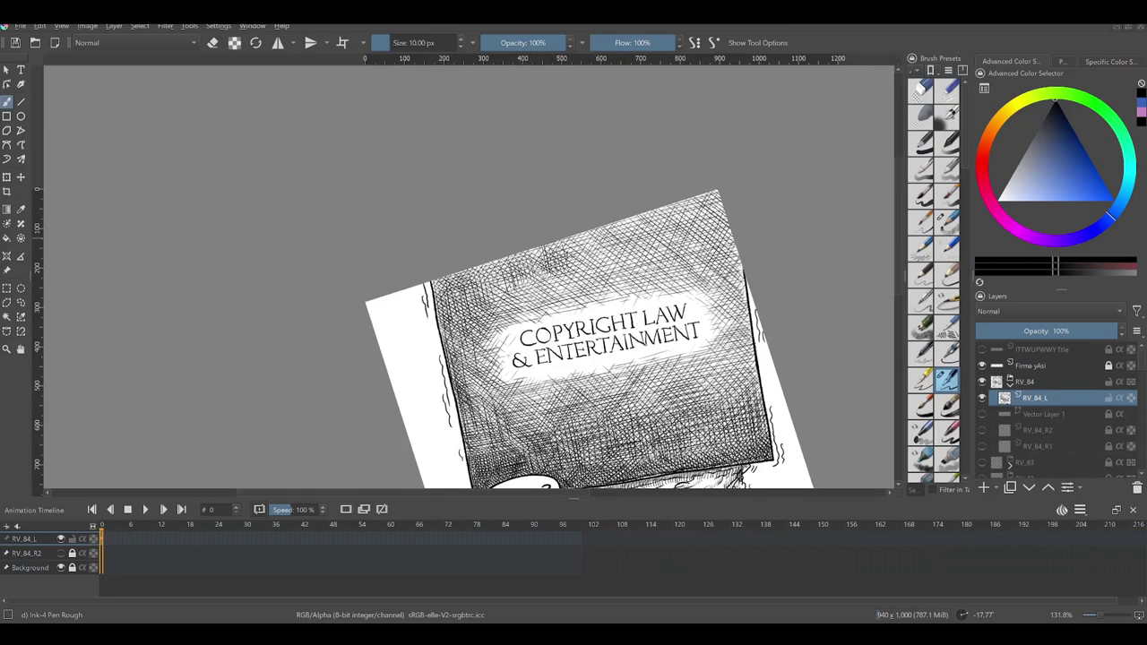
Step: Darken the book's top edge with short hatch strokes
drag(627, 260, 652, 216)
mouse_move(669, 254)
mouse_down()
mouse_move(684, 207)
mouse_move(715, 197)
mouse_up()
drag(711, 260, 733, 202)
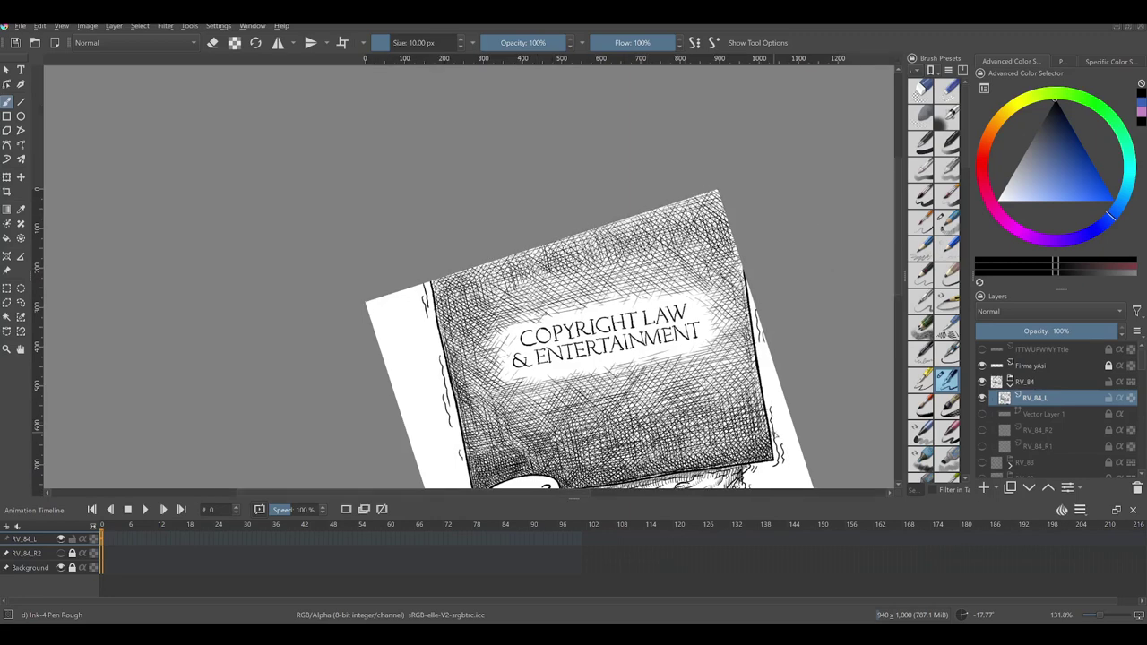
Step: Add clusters of curved hatch strokes in the panel's top-left corner
key(5)
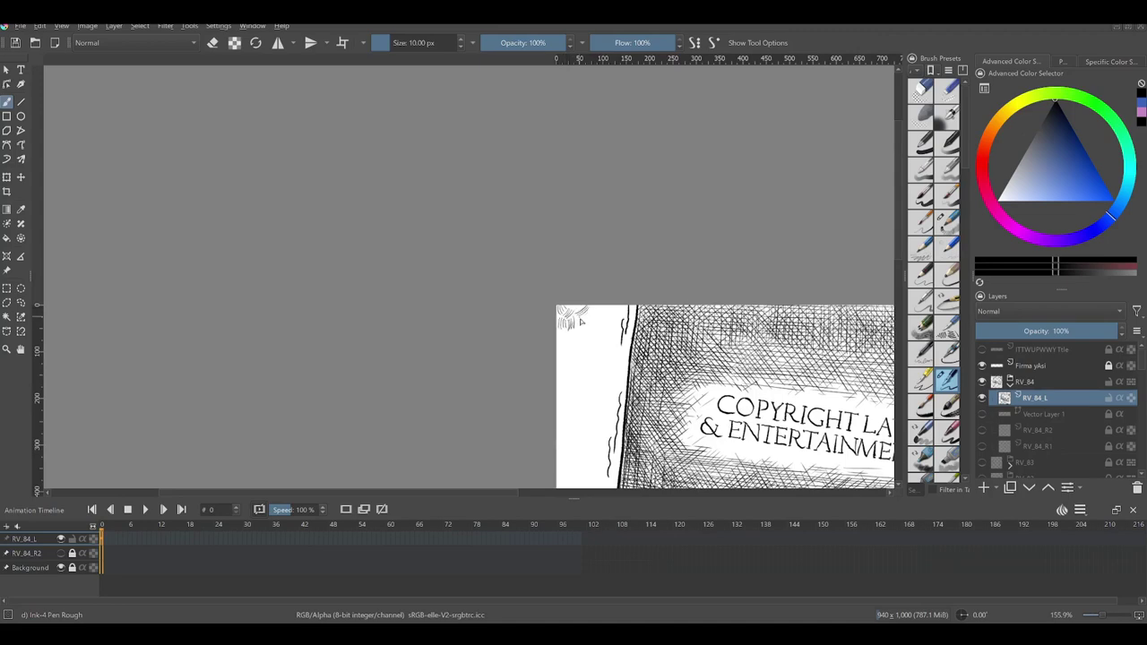
scroll(600, 326, up, 4)
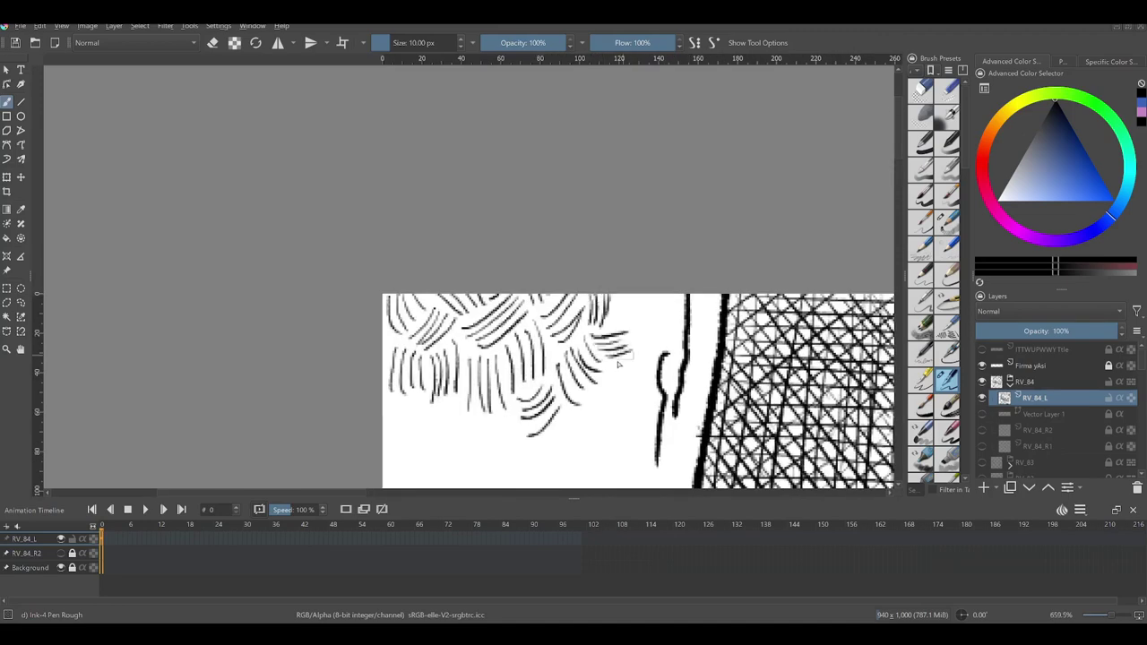
drag(622, 298, 737, 234)
drag(501, 333, 530, 351)
drag(529, 357, 570, 399)
drag(582, 354, 623, 387)
drag(630, 378, 609, 431)
drag(679, 373, 713, 398)
drag(689, 325, 734, 368)
drag(722, 306, 758, 323)
Step: Layer further hatch strokes onto the top-left corner texture
scroll(681, 309, down, 3)
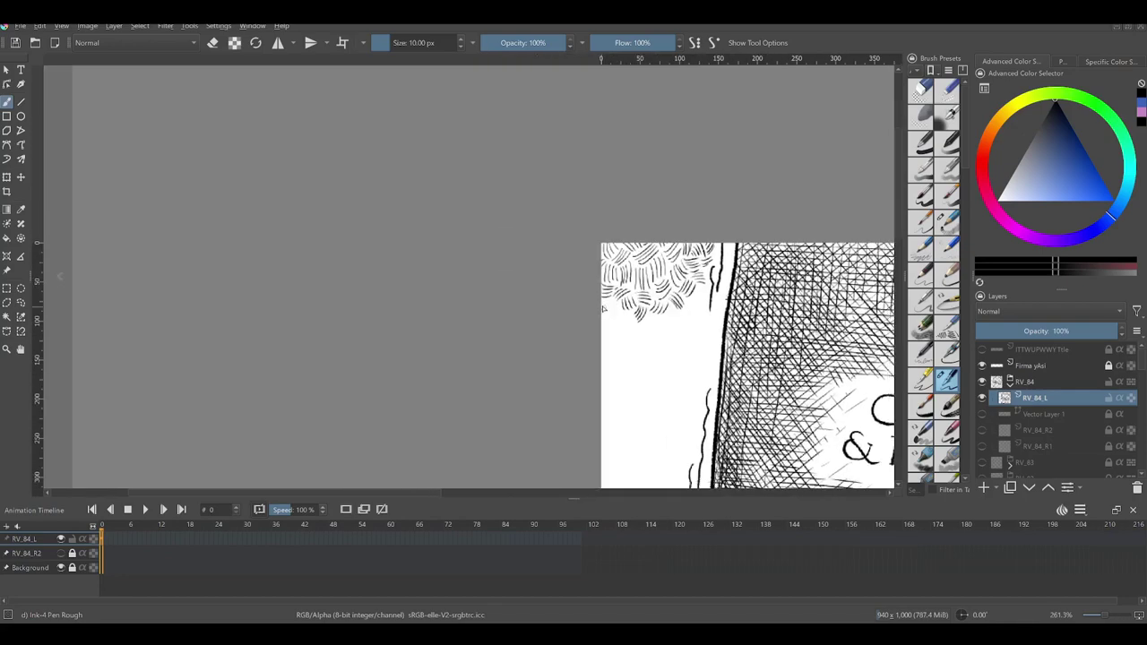
scroll(639, 329, down, 1)
scroll(523, 349, down, 3)
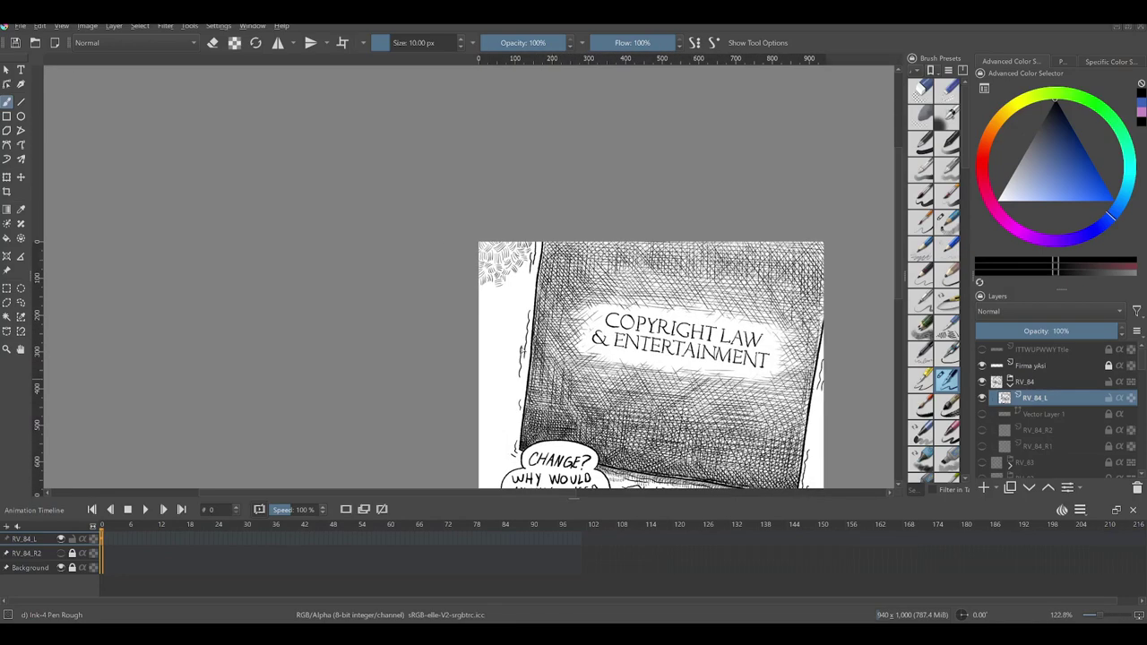
scroll(502, 278, up, 5)
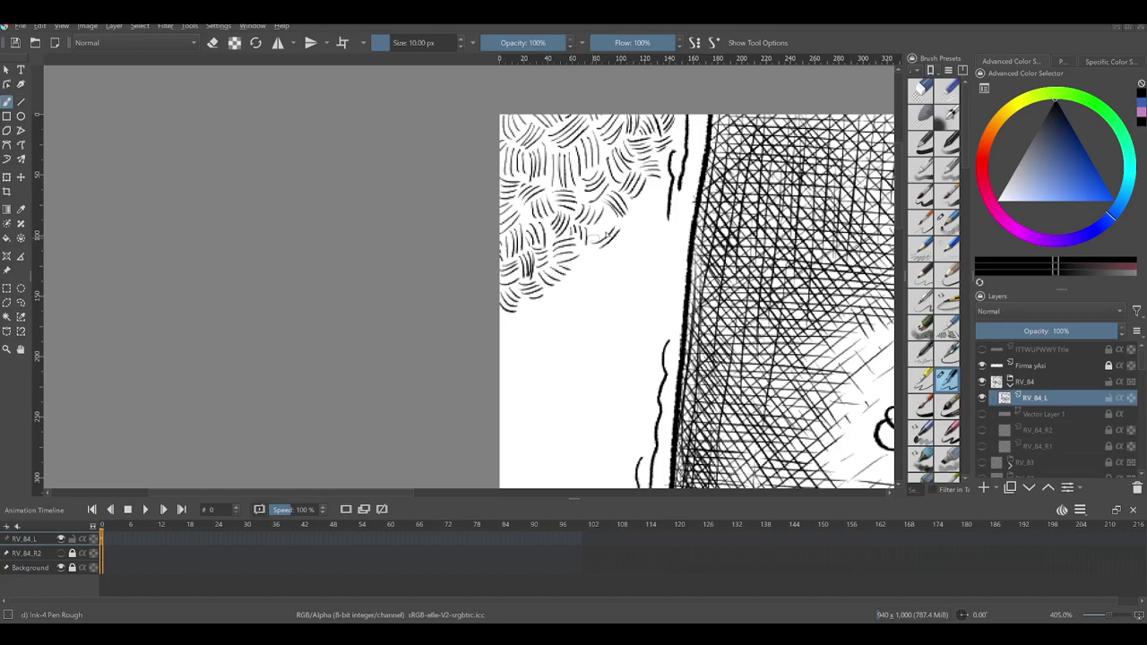
drag(618, 222, 554, 312)
drag(658, 206, 613, 255)
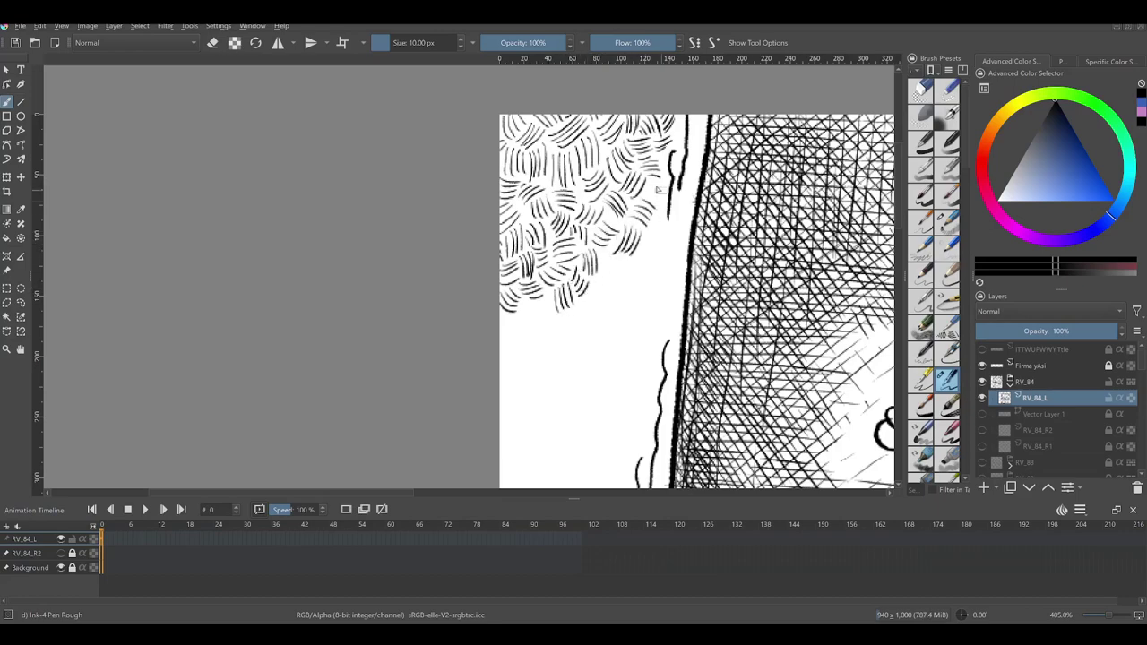
drag(659, 183, 650, 197)
key(minus)
key(minus)
key(minus)
scroll(483, 204, up, 5)
drag(570, 238, 536, 274)
mouse_move(616, 211)
mouse_down()
mouse_move(586, 278)
mouse_move(638, 368)
mouse_move(568, 377)
mouse_up()
mouse_move(606, 341)
mouse_down()
mouse_move(582, 392)
mouse_move(623, 329)
mouse_up()
mouse_move(587, 306)
mouse_down()
mouse_move(557, 341)
mouse_move(579, 335)
mouse_move(545, 365)
mouse_up()
scroll(502, 283, down, 5)
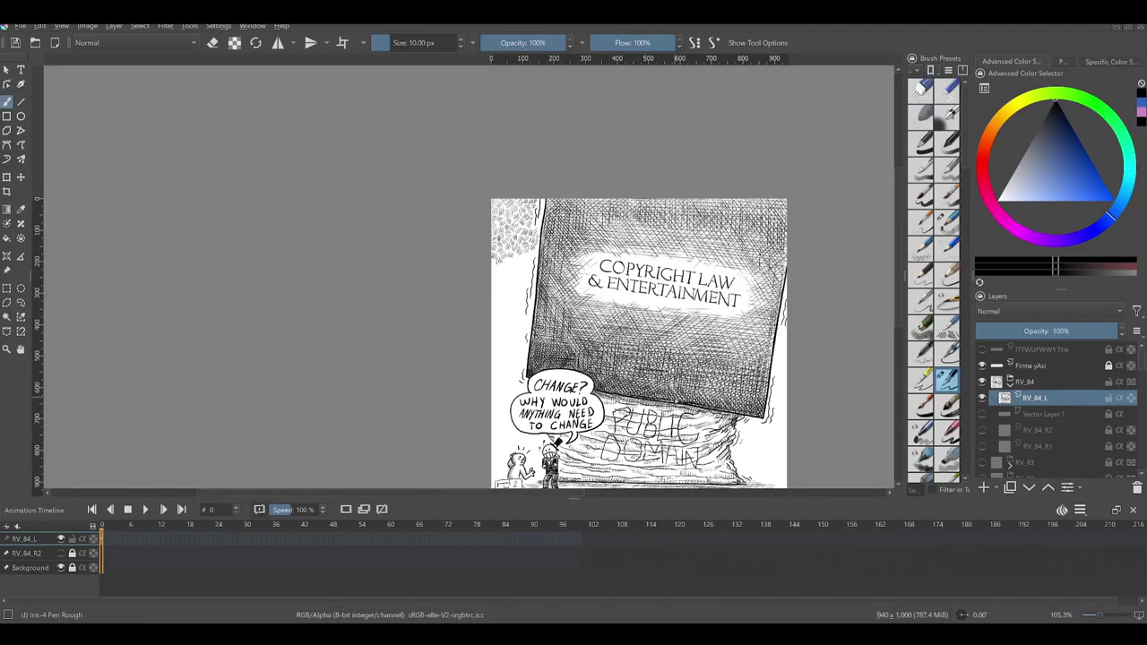
scroll(503, 284, up, 4)
scroll(615, 430, down, 1)
scroll(615, 430, down, 1)
scroll(615, 430, down, 2)
scroll(615, 430, down, 1)
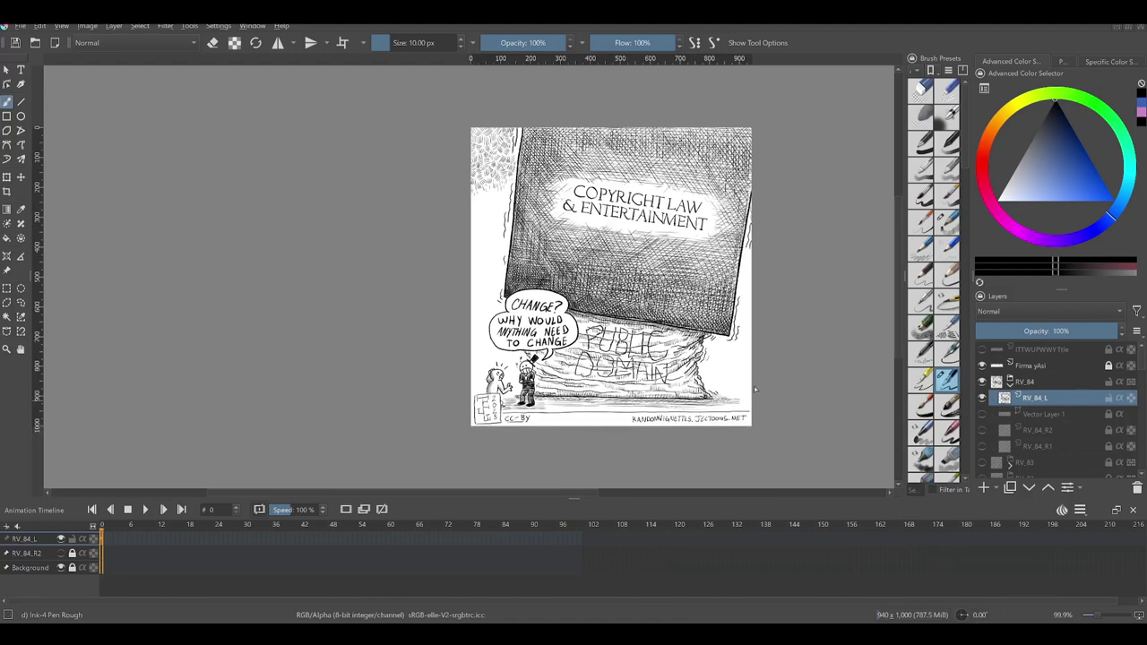